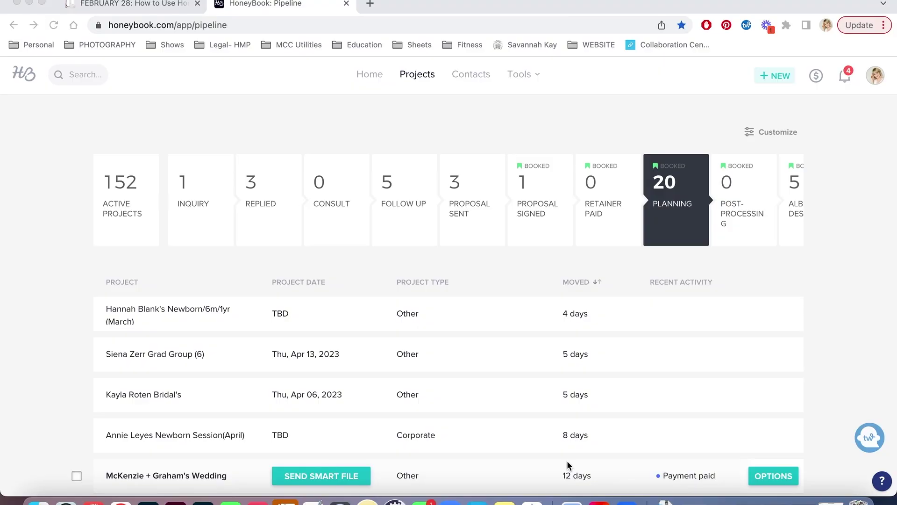
- From My Templates, list all smart file templates and create a new Proposal template
click(533, 75)
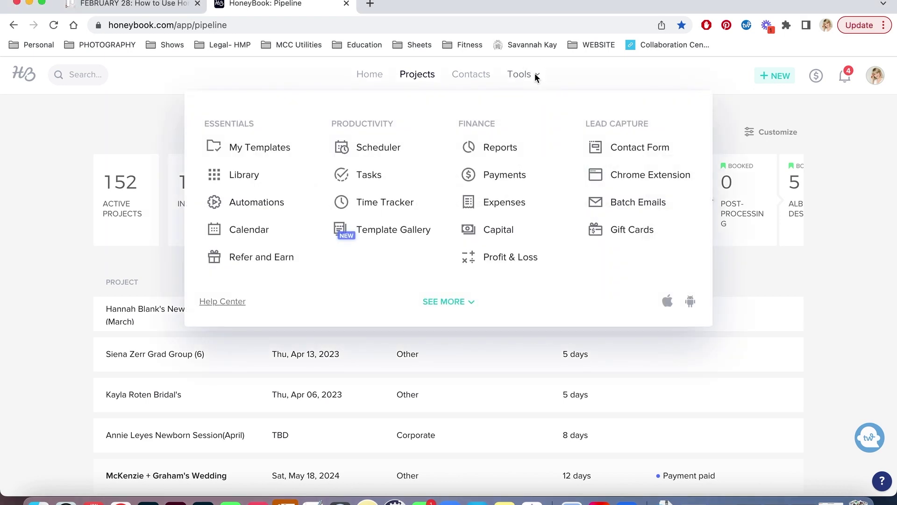
click(264, 146)
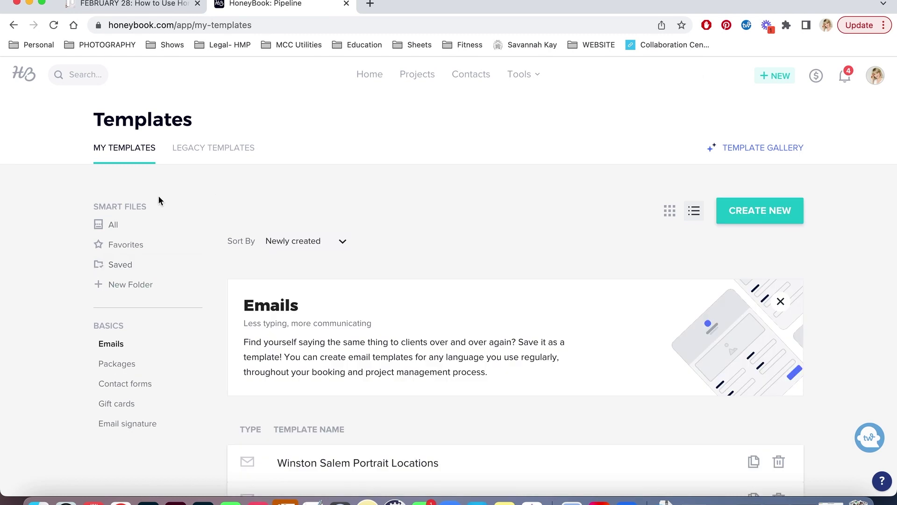
click(111, 225)
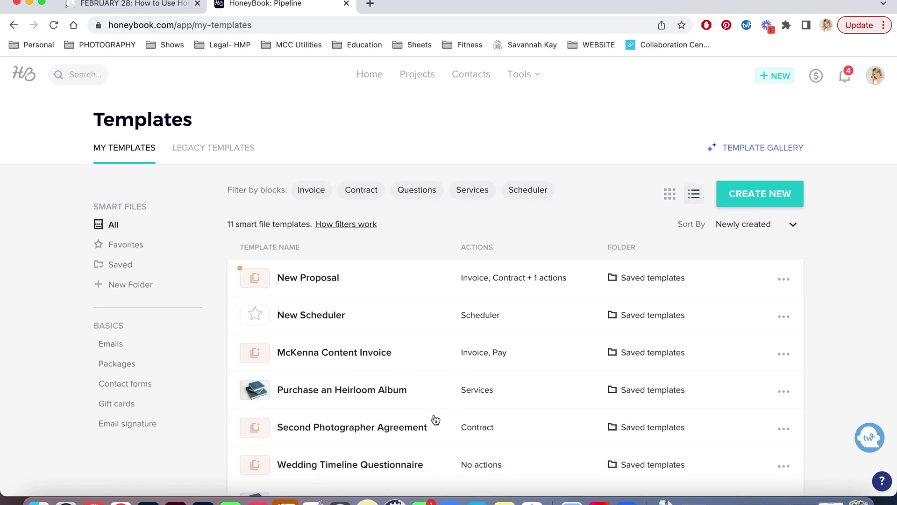
scroll(436, 419, down, 5)
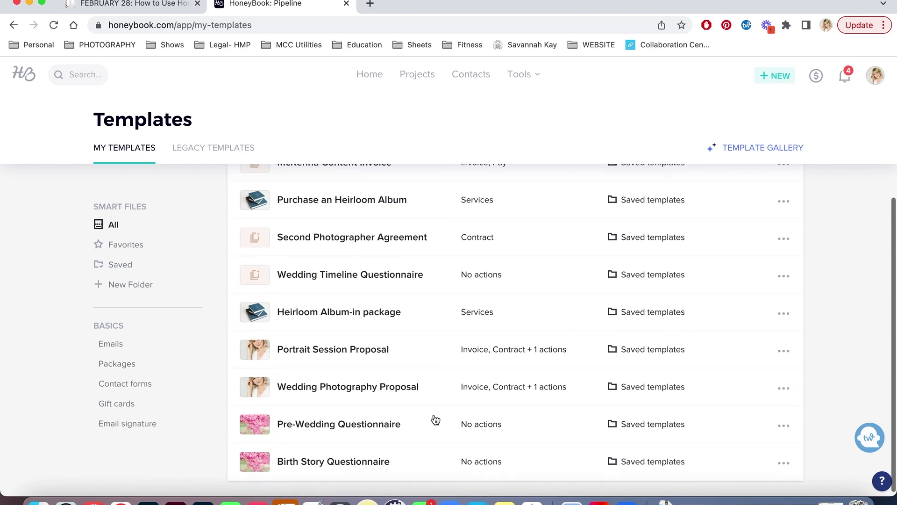
scroll(435, 419, up, 5)
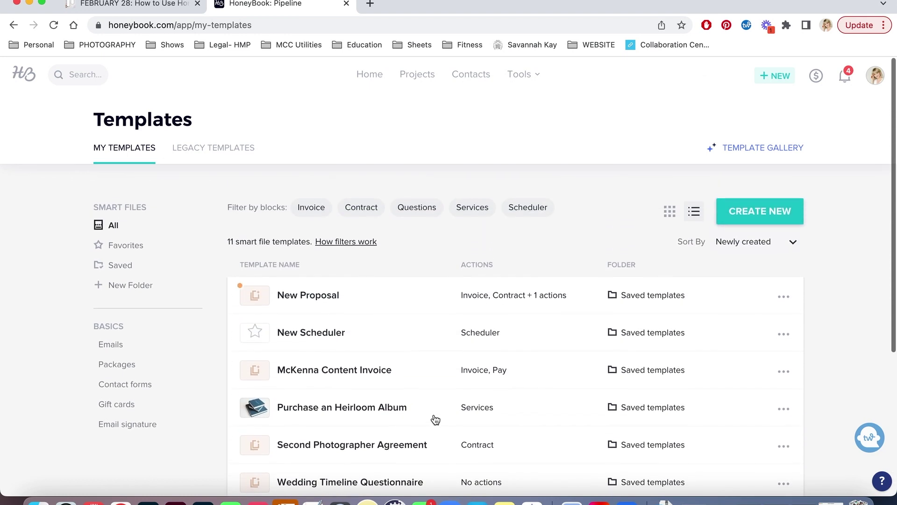
click(767, 210)
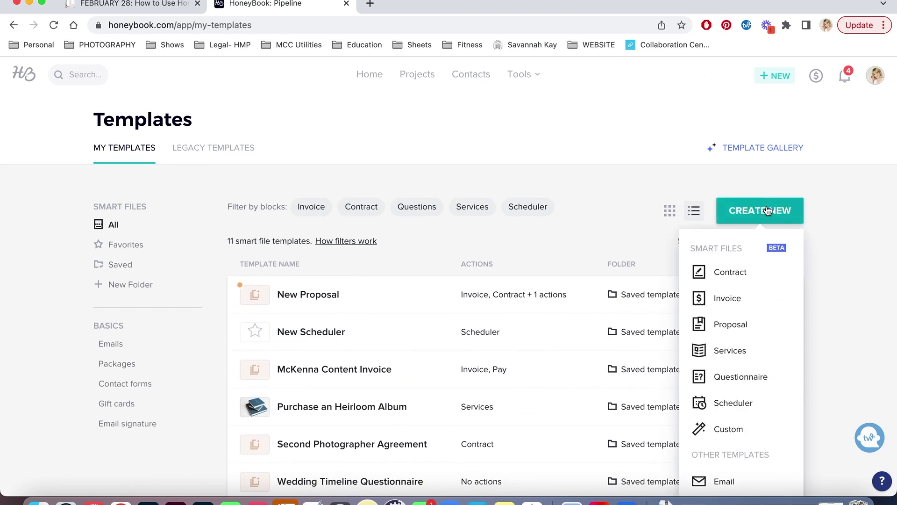
click(737, 328)
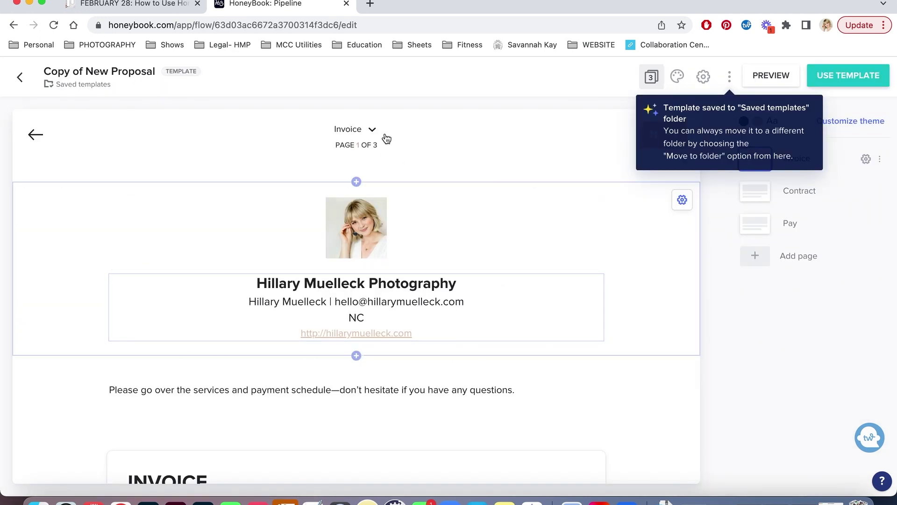
- Rename the template to 'Test Wedding Proposal' and add an empty block above the header
click(101, 74)
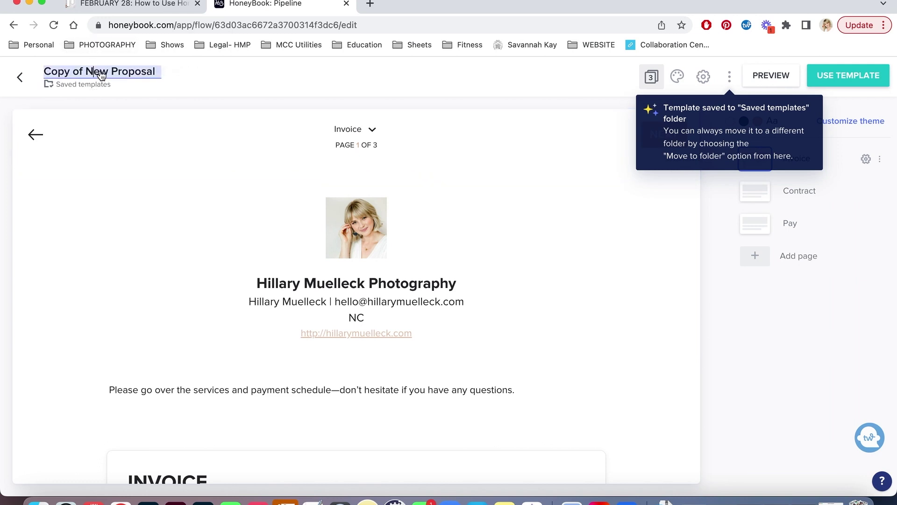
triple_click(108, 75)
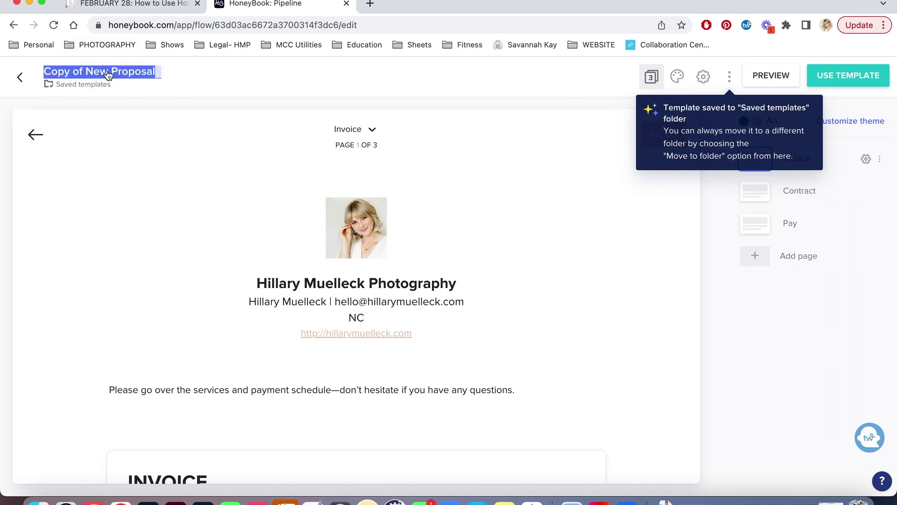
text(T)
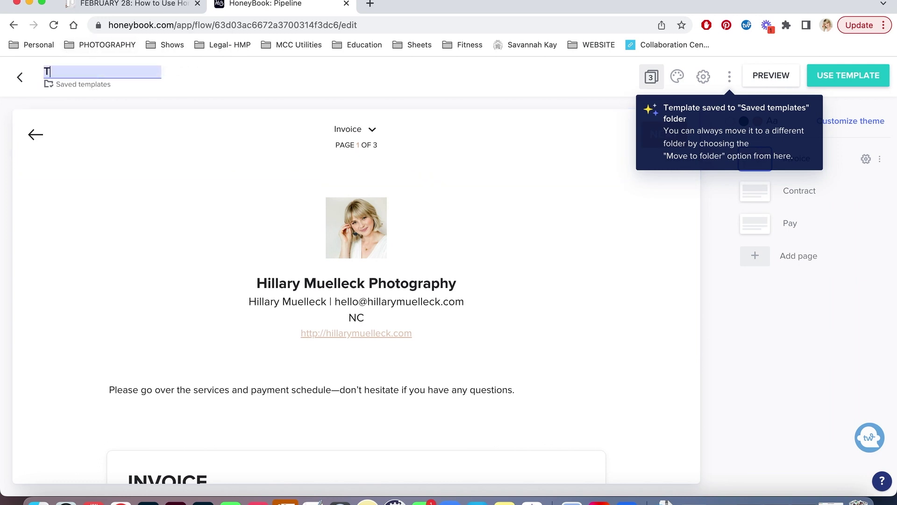
text(est Wedding Proposal)
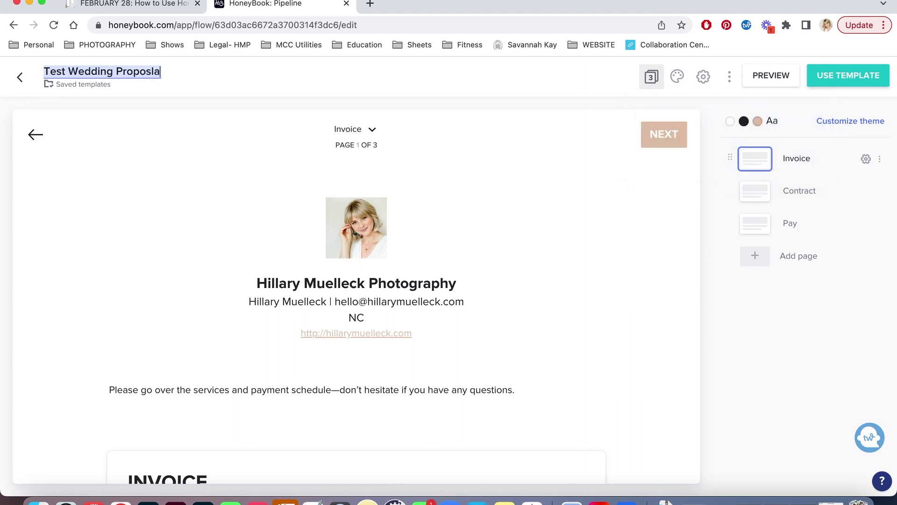
click(468, 209)
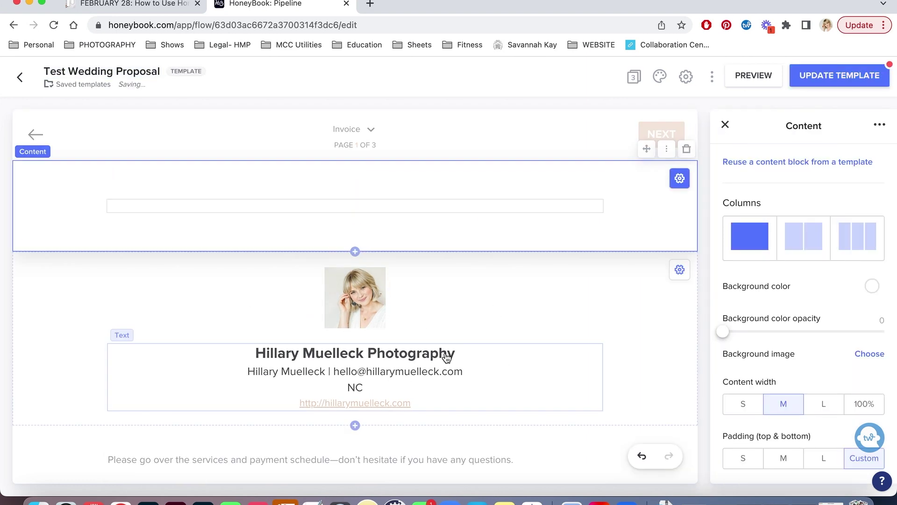
- Browse the saved packages available for the invoice's service line
scroll(444, 373, down, 6)
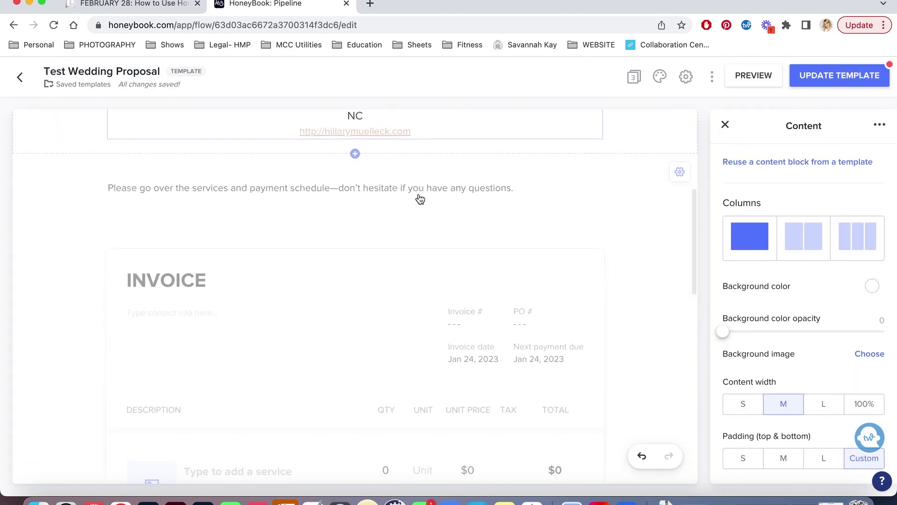
scroll(418, 198, up, 4)
scroll(398, 242, down, 5)
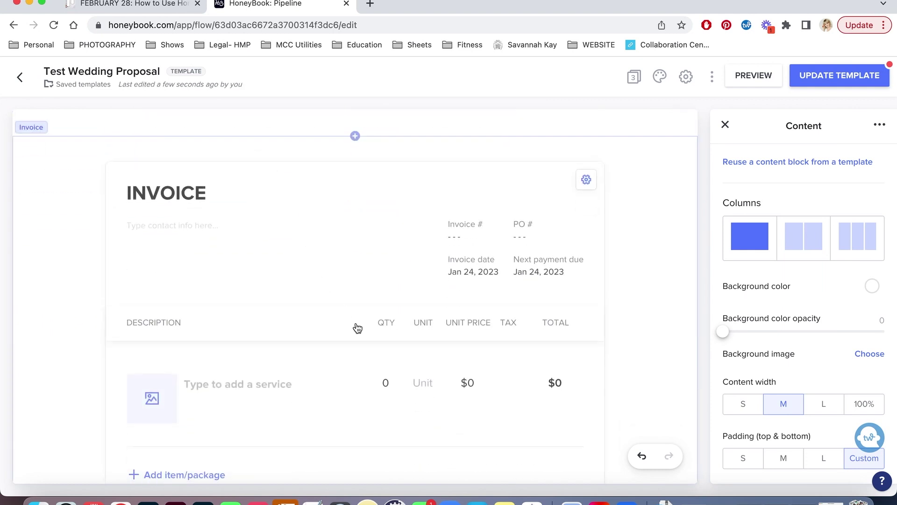
scroll(358, 327, down, 2)
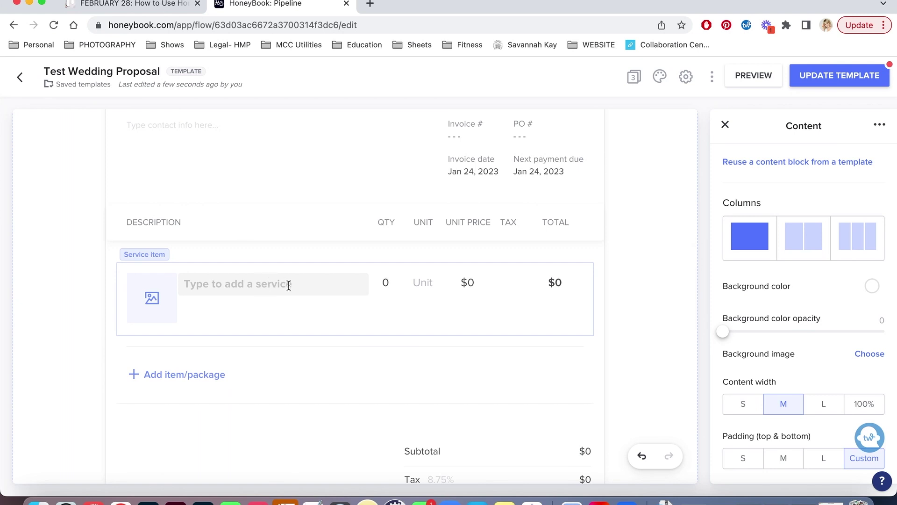
click(209, 286)
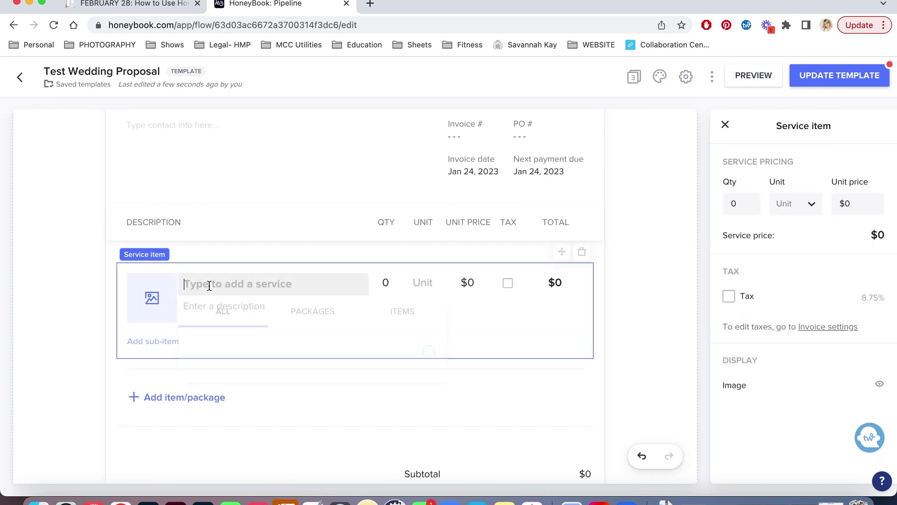
click(312, 313)
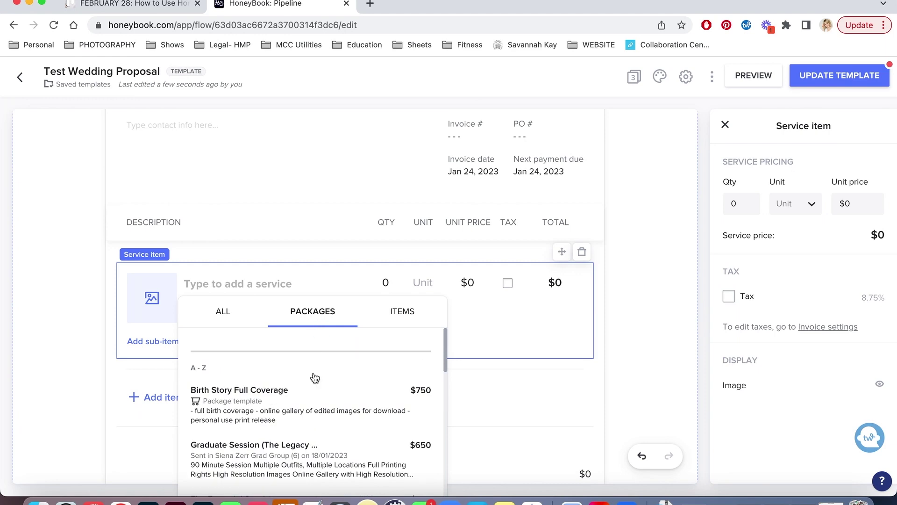
scroll(318, 412, down, 5)
scroll(321, 426, up, 5)
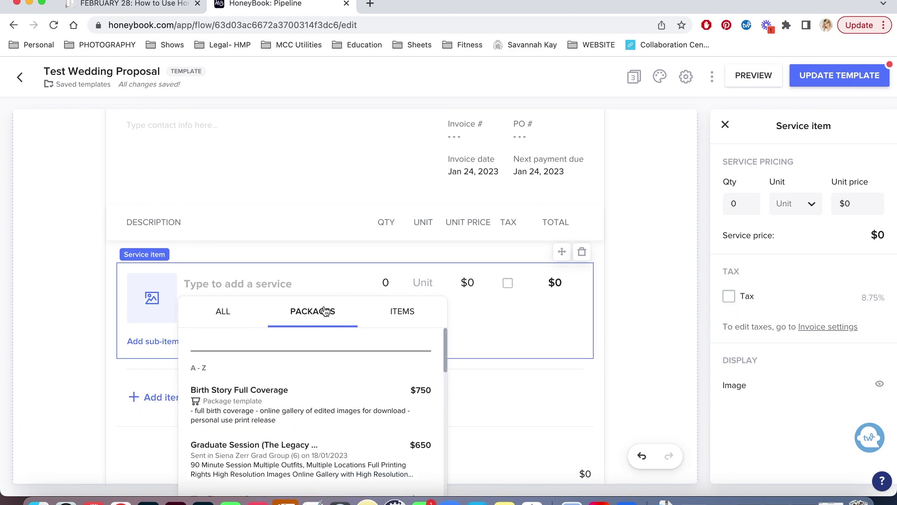
click(337, 216)
- Add The Intimate Wedding/Elopement Collection package ($2,716) to the invoice and apply tax
click(296, 282)
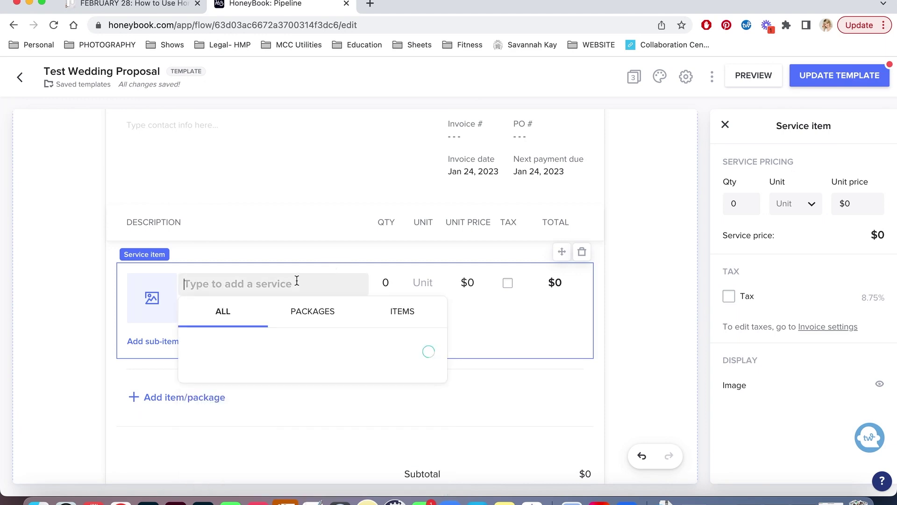
click(332, 317)
scroll(353, 432, down, 3)
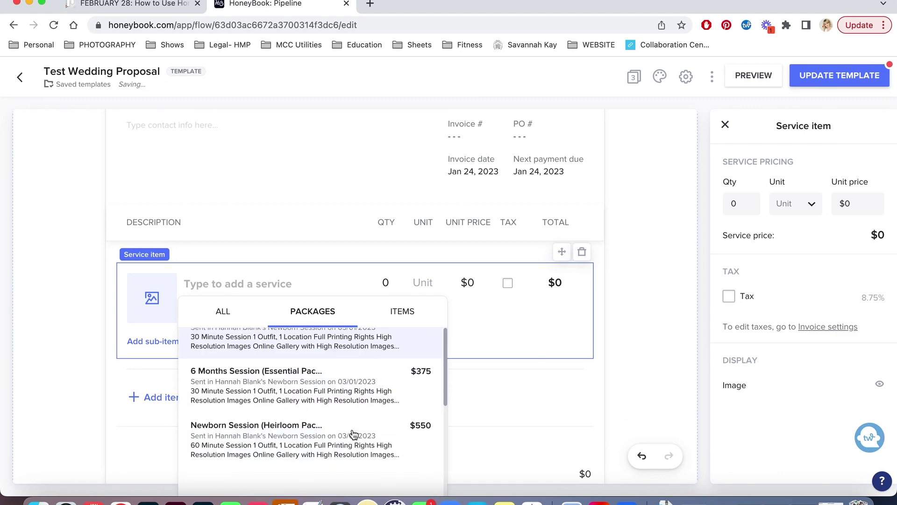
scroll(353, 433, down, 3)
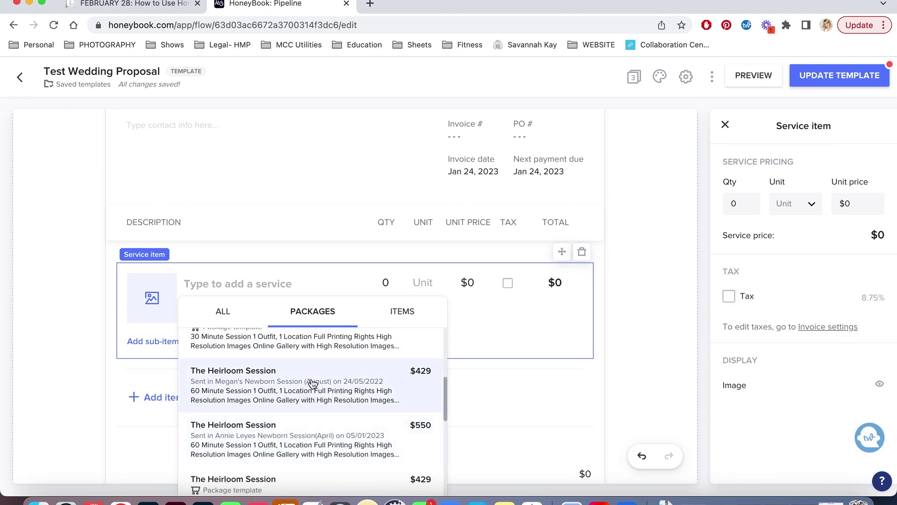
scroll(312, 381, down, 5)
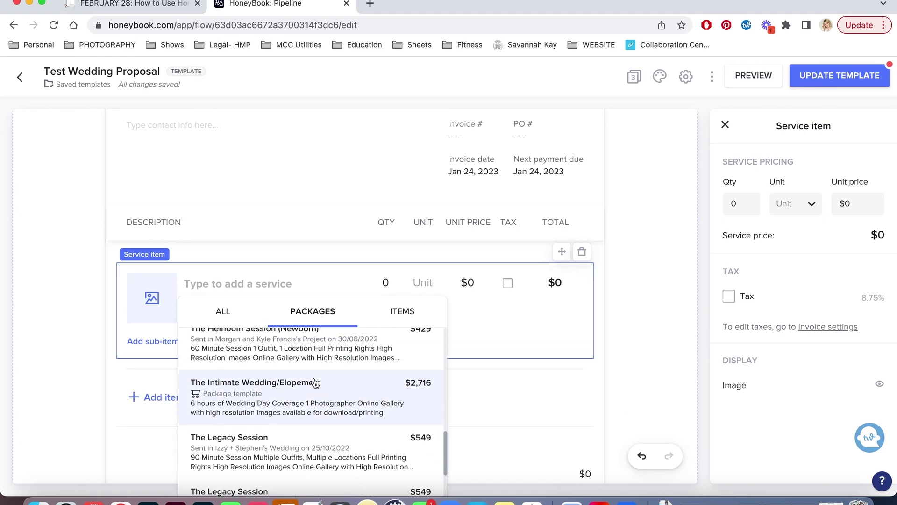
click(315, 381)
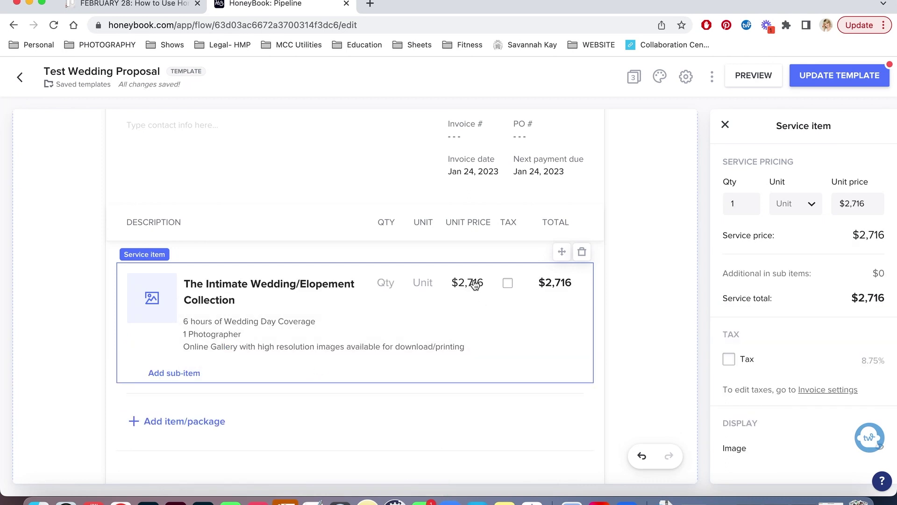
click(508, 284)
- Change the invoice tax rate from 8.75% to 7%, giving a $2,906.12 total
scroll(610, 360, down, 5)
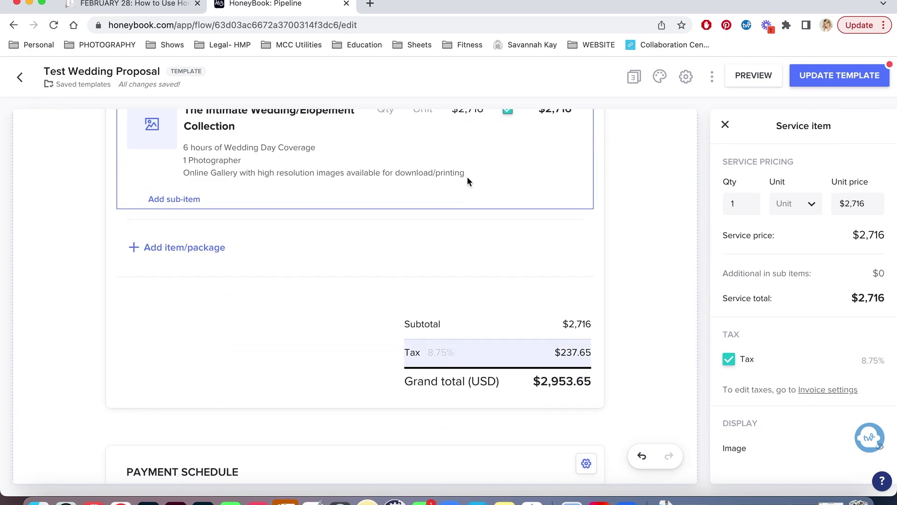
scroll(288, 253, up, 3)
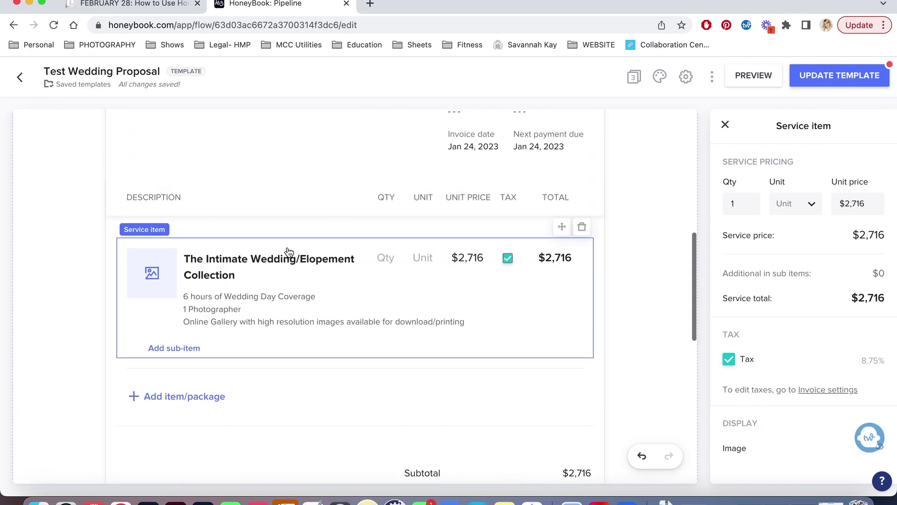
scroll(295, 374, down, 4)
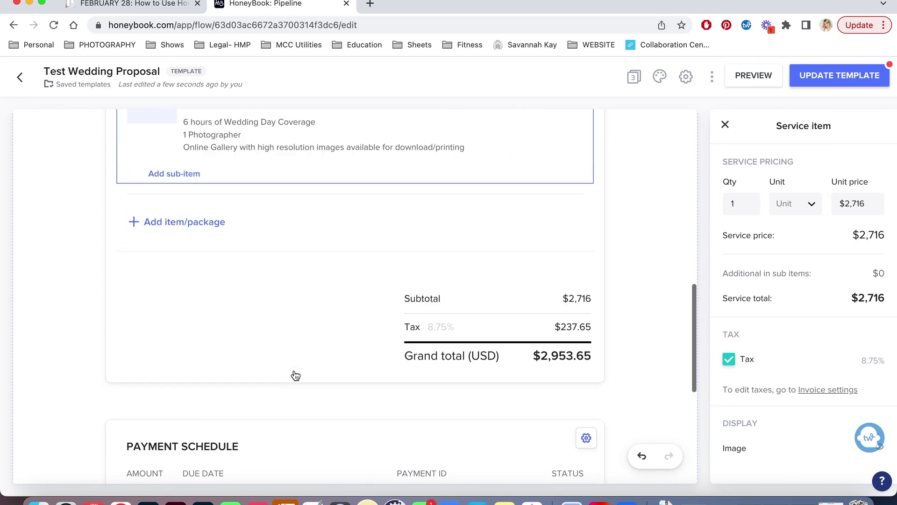
click(442, 329)
scroll(750, 336, down, 3)
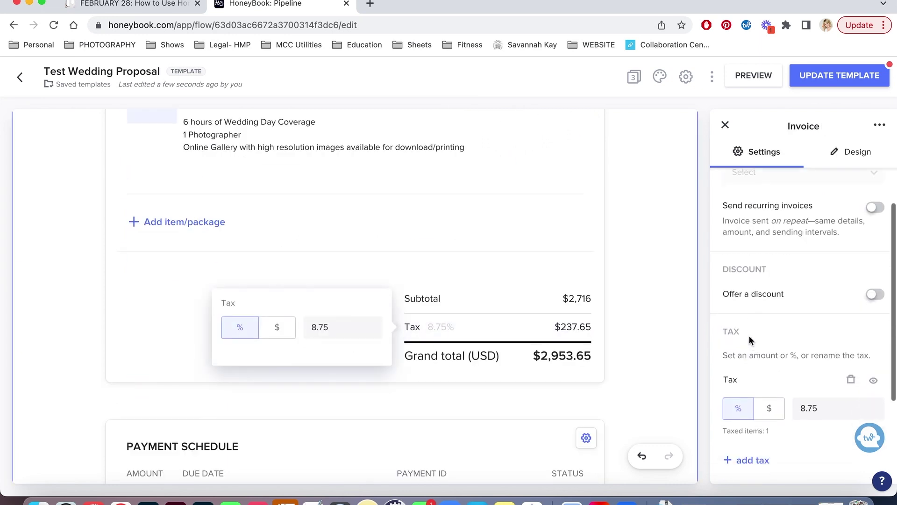
click(808, 359)
double_click(808, 358)
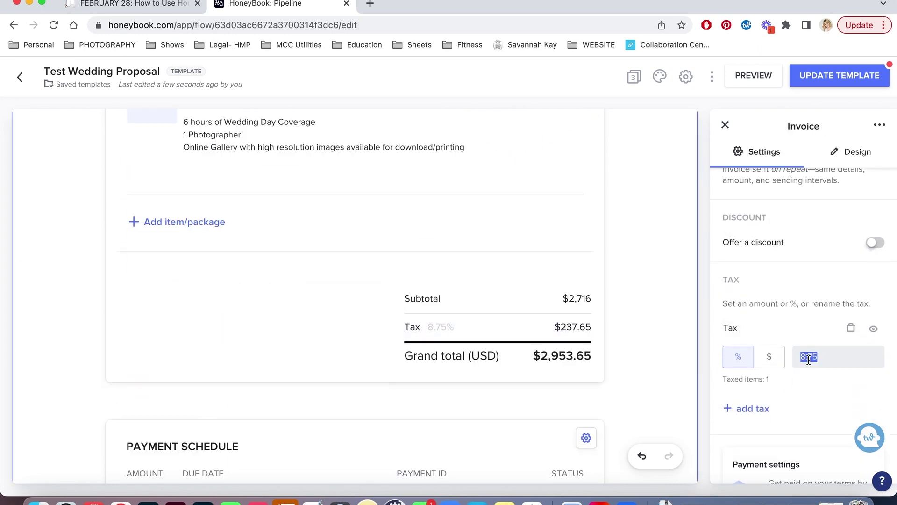
text(7)
scroll(819, 400, down, 1)
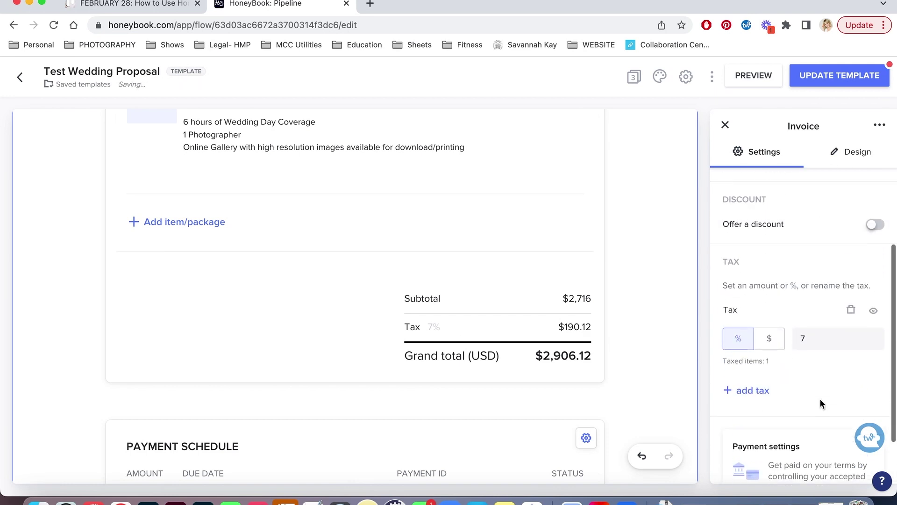
scroll(837, 327, up, 2)
scroll(825, 306, down, 2)
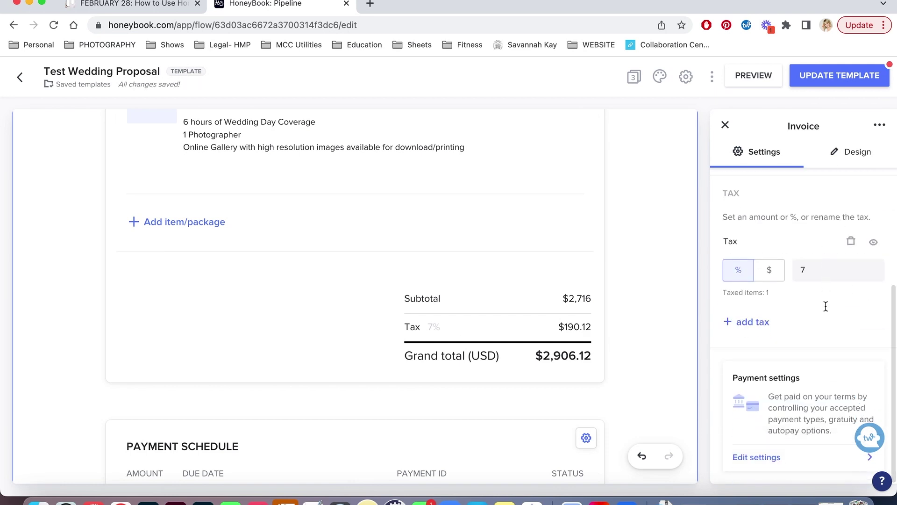
scroll(663, 393, down, 4)
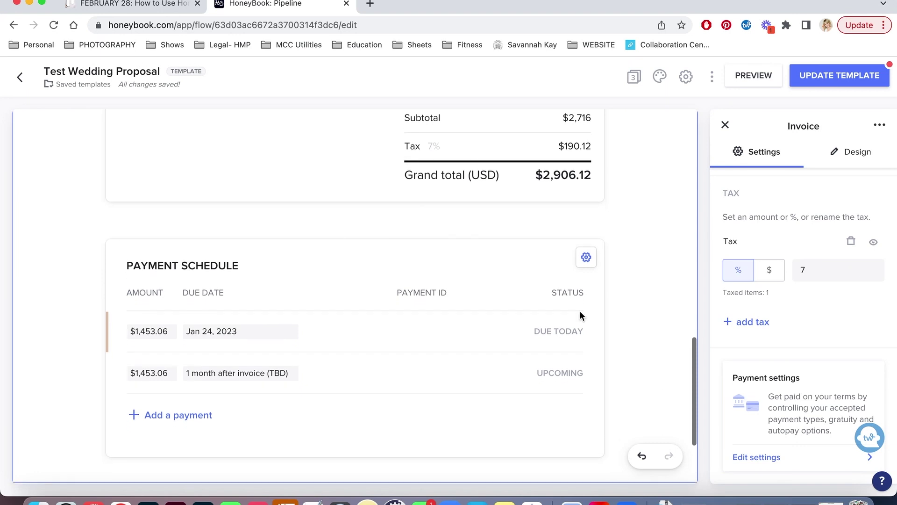
- Make the second payment a mid-project payment
click(585, 258)
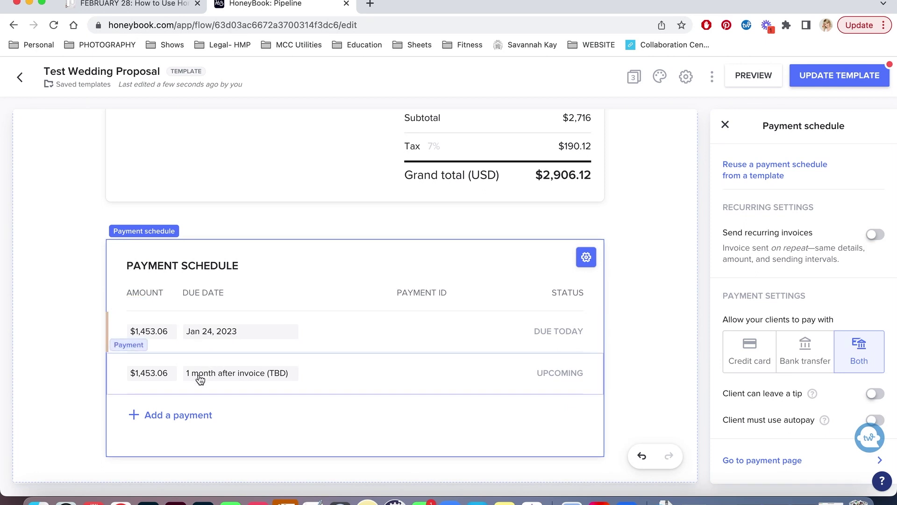
click(227, 377)
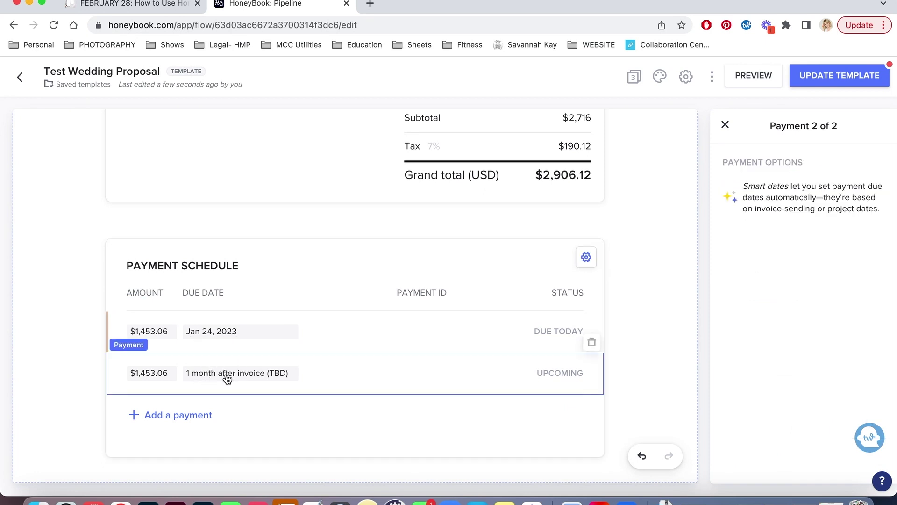
click(242, 380)
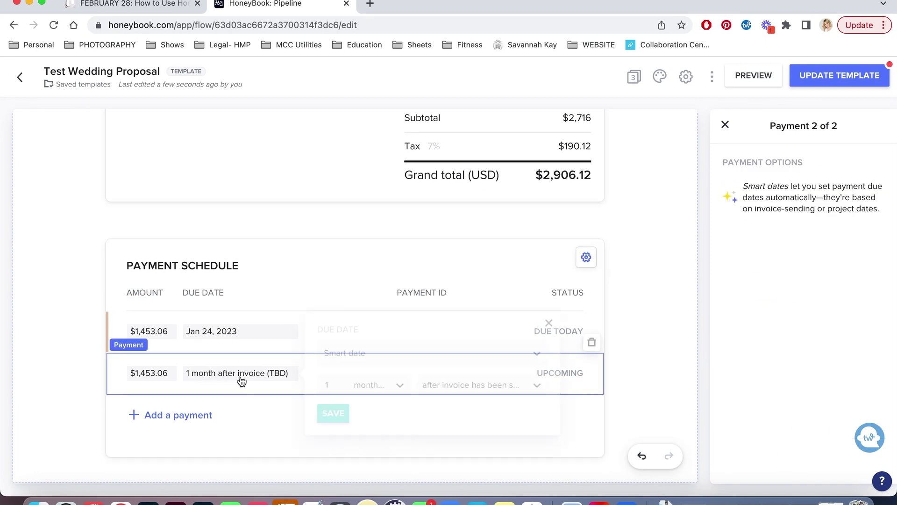
click(402, 388)
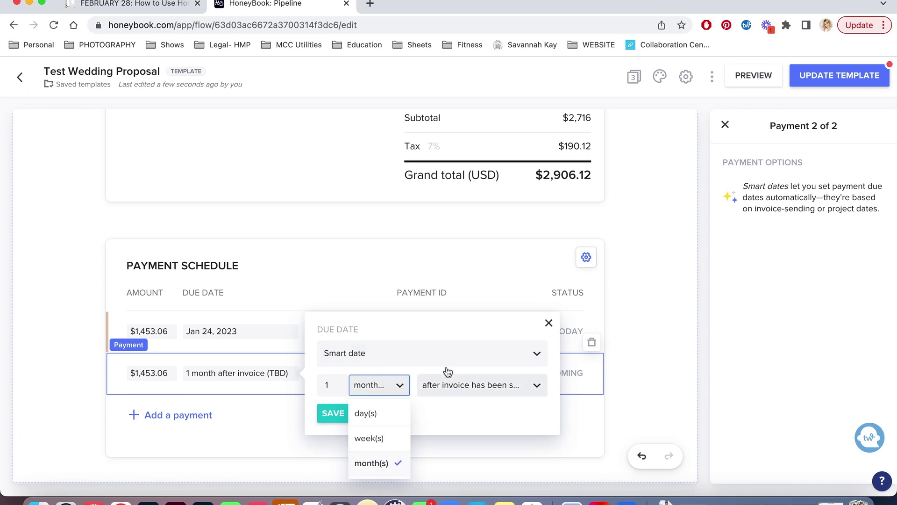
click(416, 360)
scroll(430, 424, down, 3)
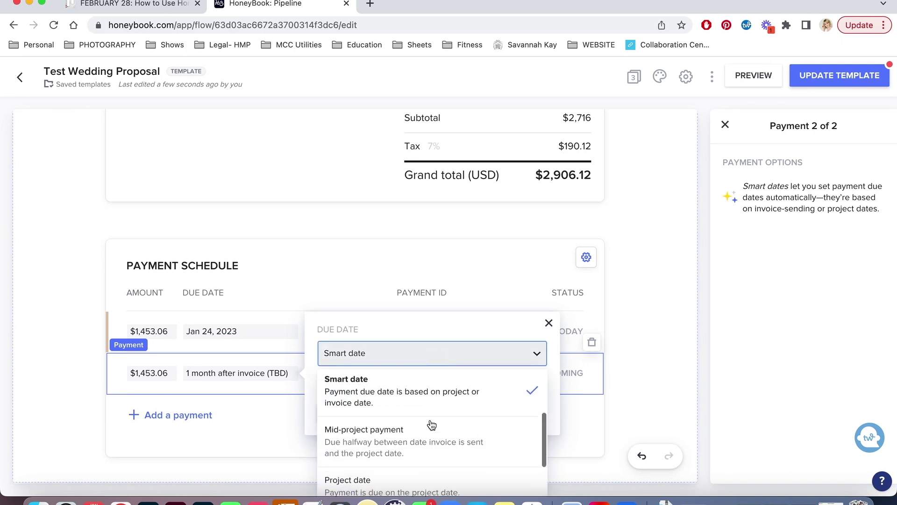
scroll(429, 425, down, 3)
scroll(422, 425, up, 2)
click(388, 417)
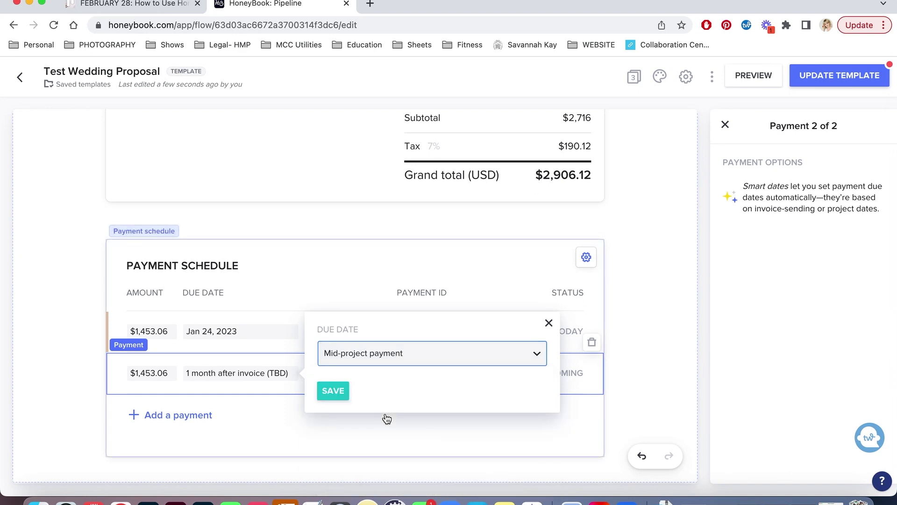
click(335, 391)
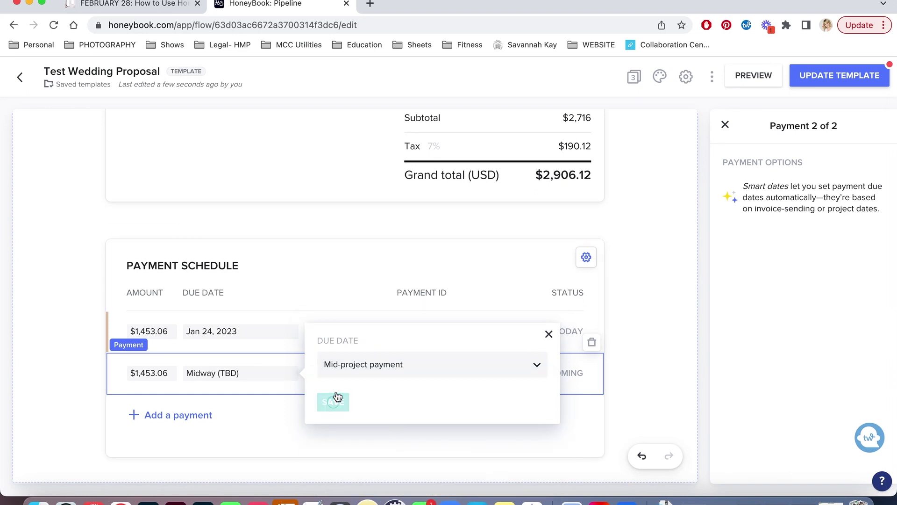
- Add a third payment due 1 month before the project date
click(191, 415)
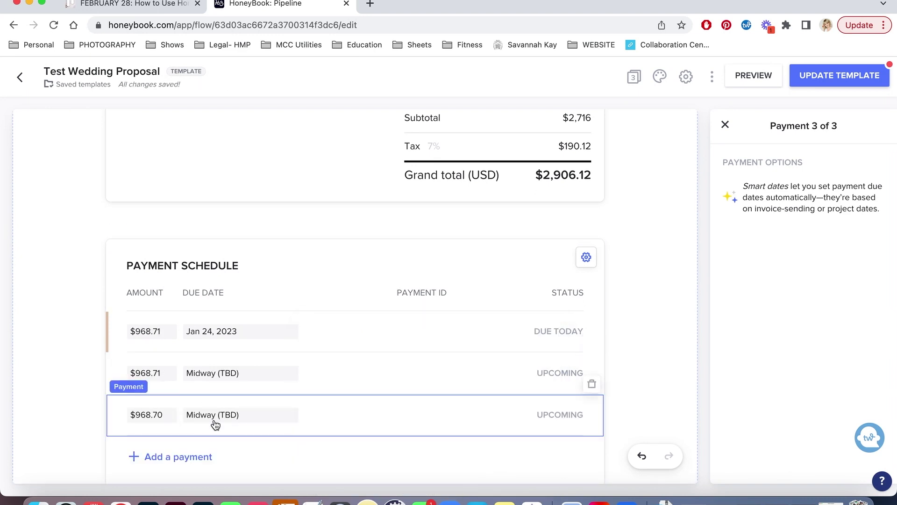
click(230, 416)
click(358, 414)
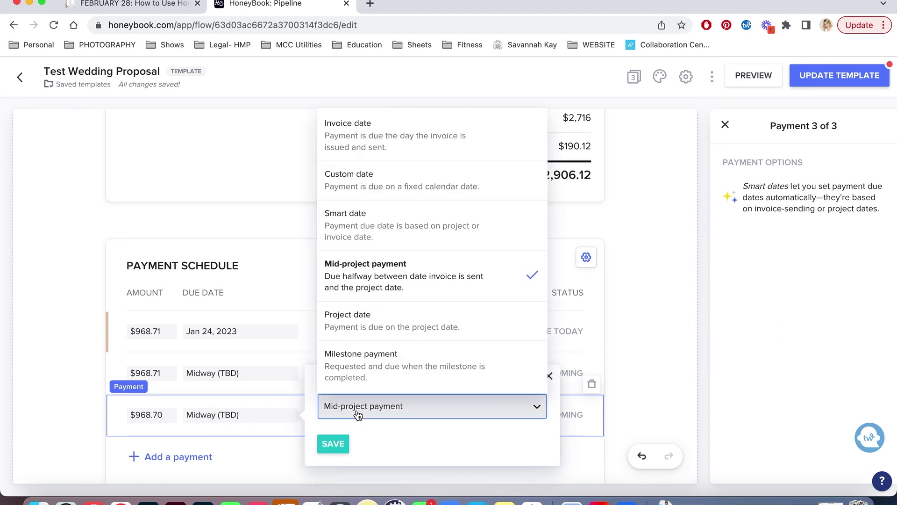
click(380, 231)
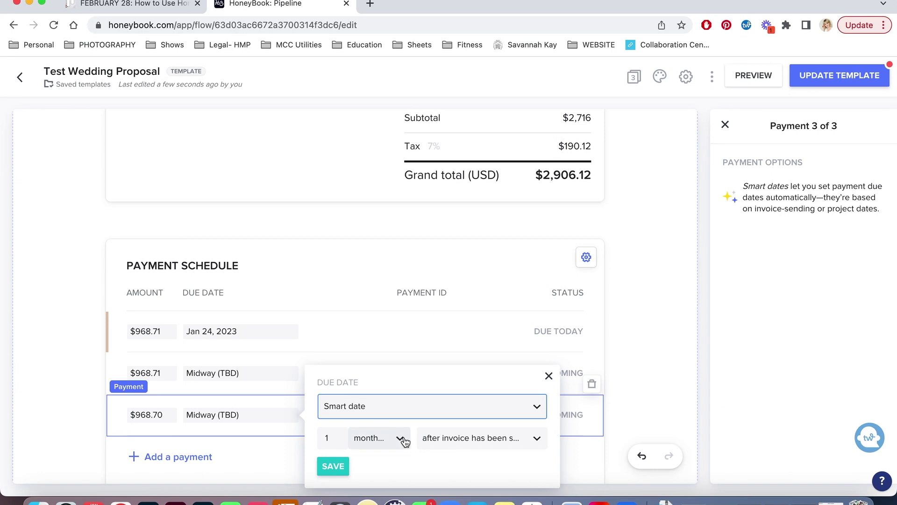
click(466, 444)
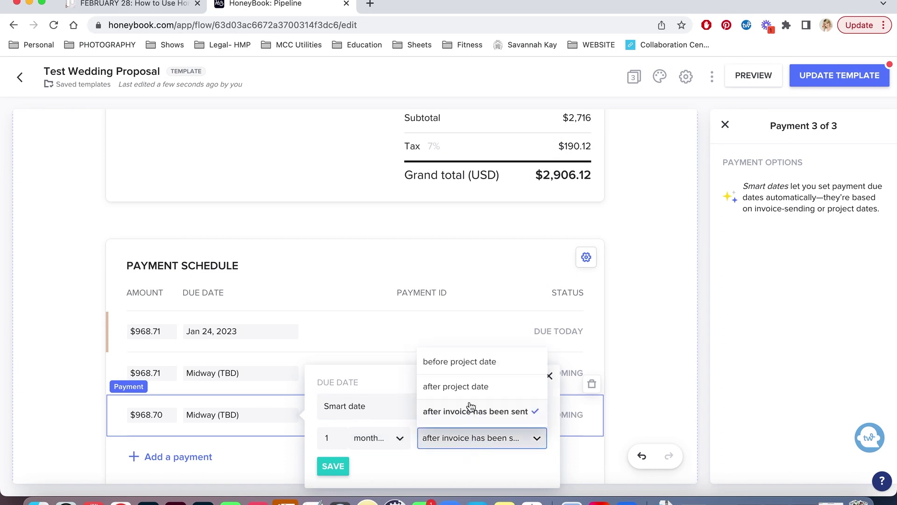
click(479, 362)
click(334, 469)
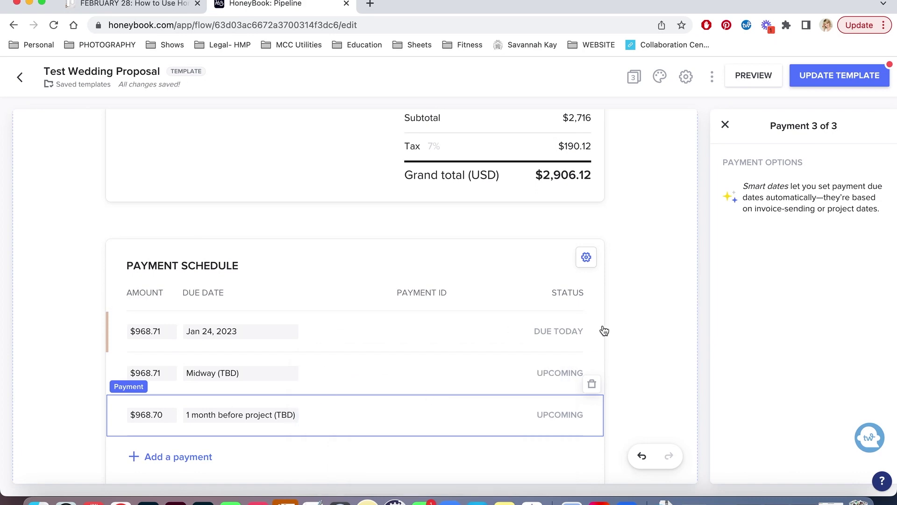
scroll(605, 331, up, 10)
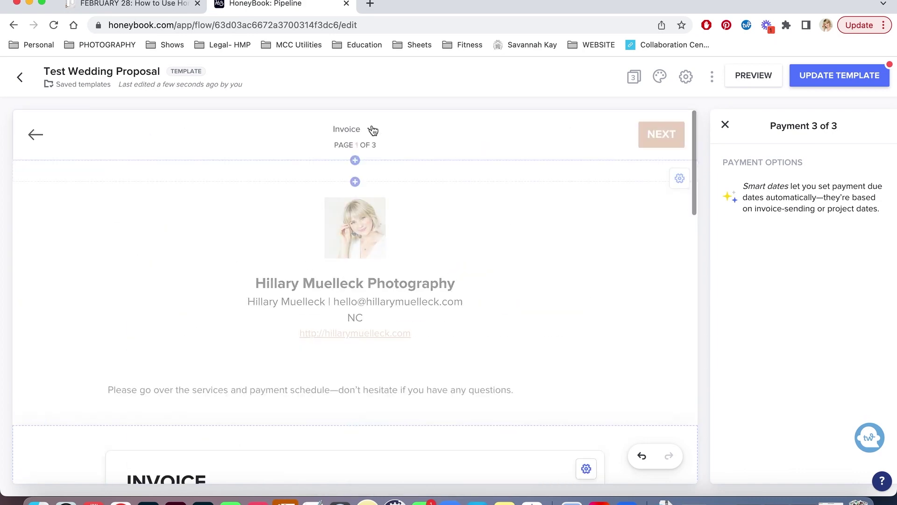
- Go to the Contract page and delete its placeholder instruction text
click(370, 129)
click(379, 181)
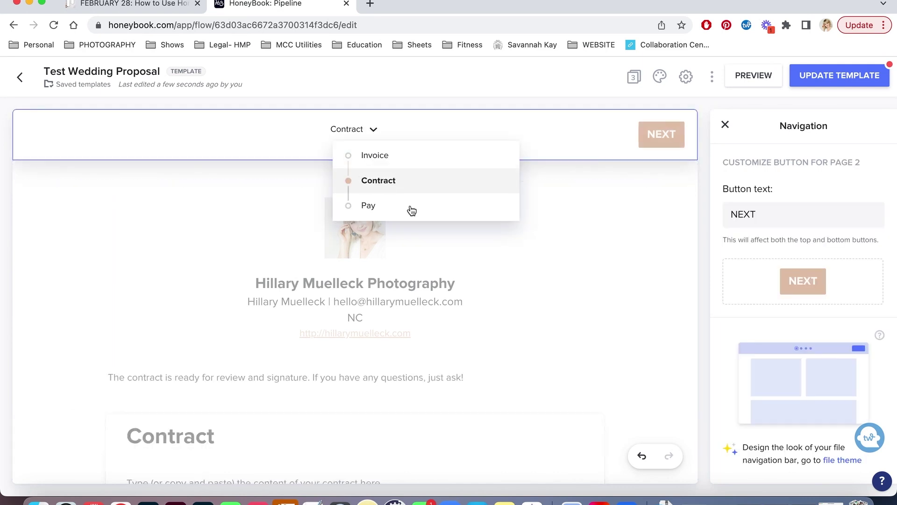
scroll(516, 398, down, 6)
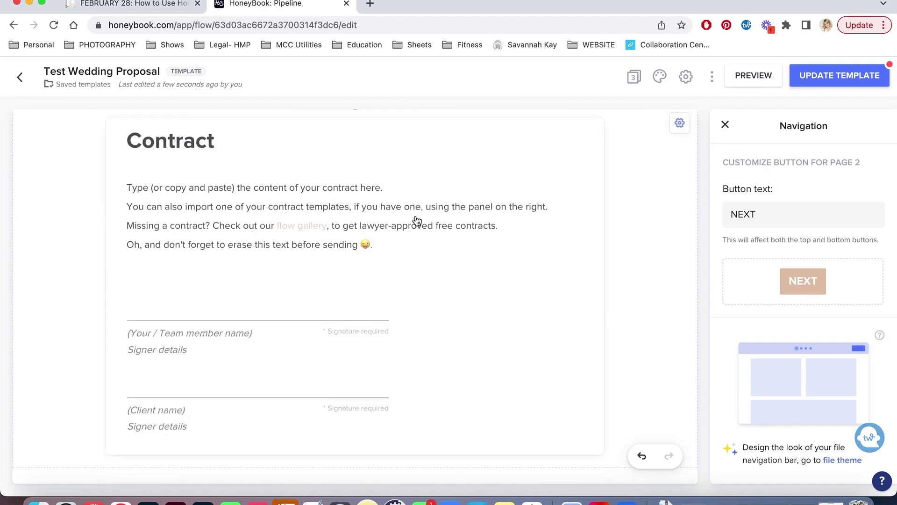
click(312, 205)
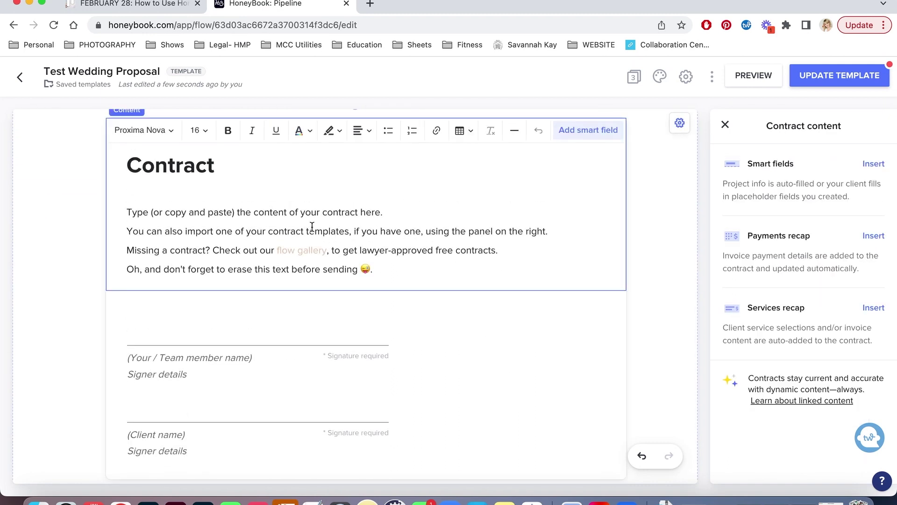
drag(382, 273, 111, 203)
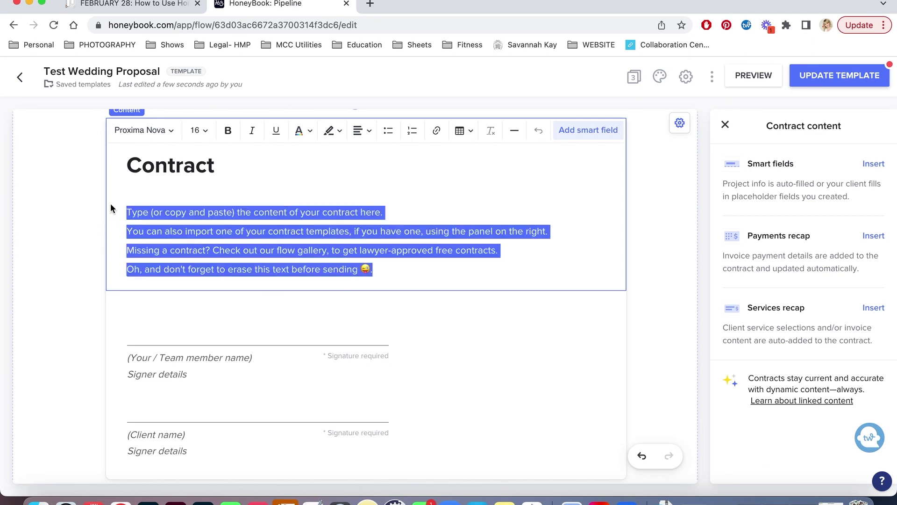
key(BackSpace)
scroll(209, 217, up, 3)
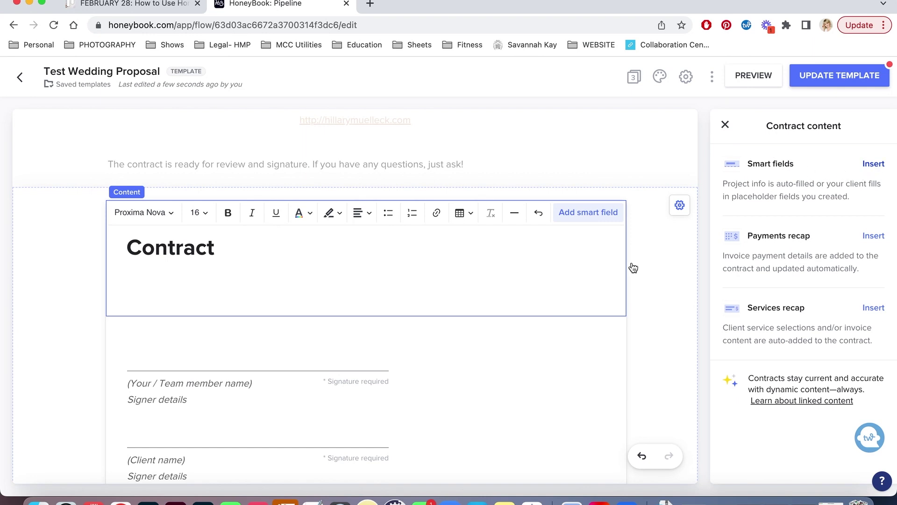
- Insert a must-fill First Client First Name smart field into the contract
click(872, 165)
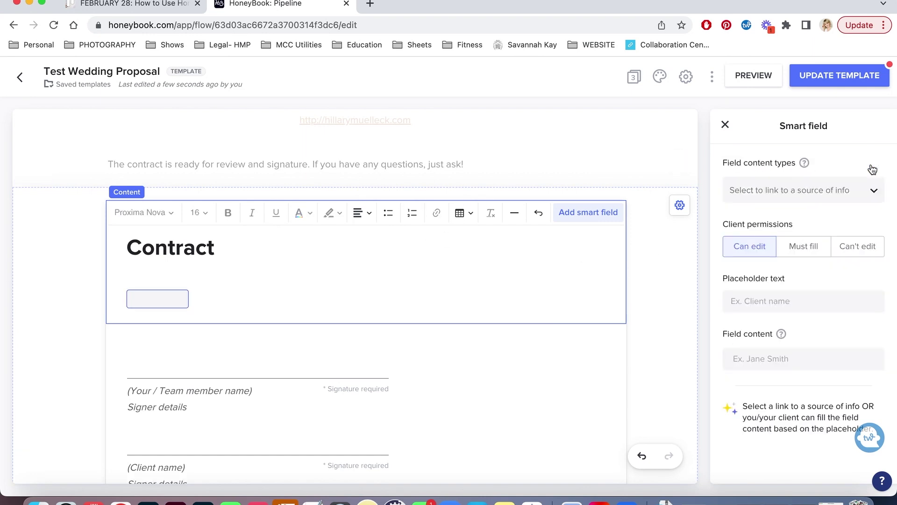
click(795, 192)
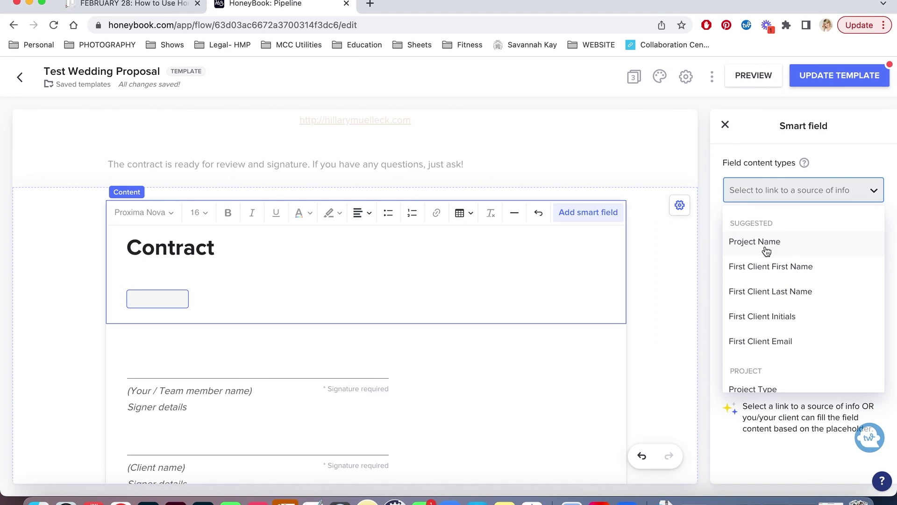
click(763, 269)
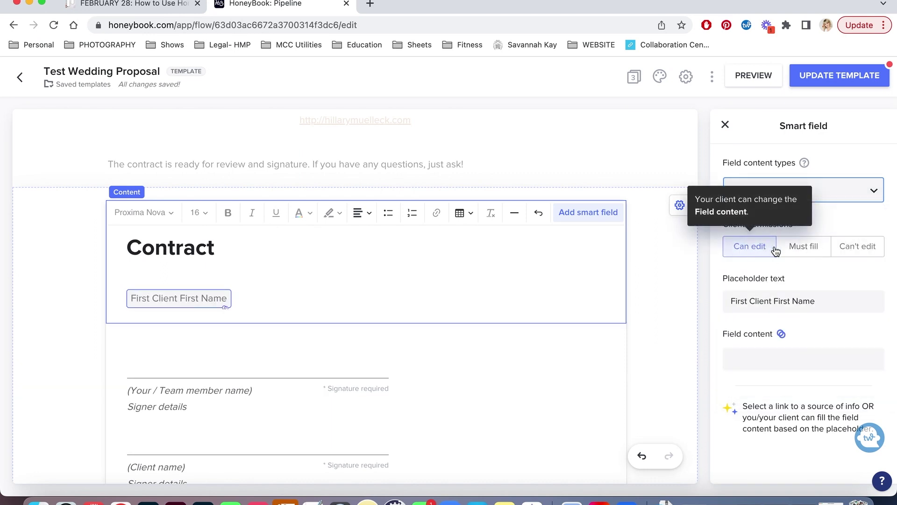
click(802, 249)
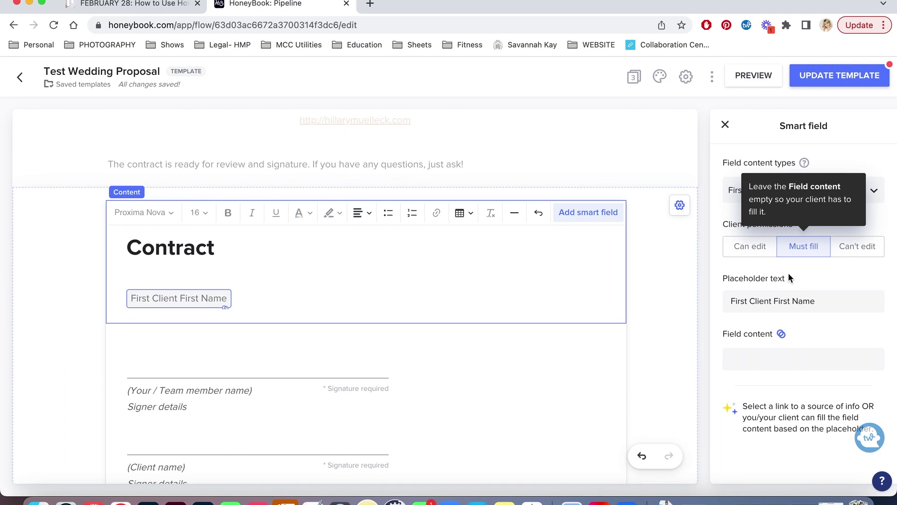
click(245, 298)
key(Return)
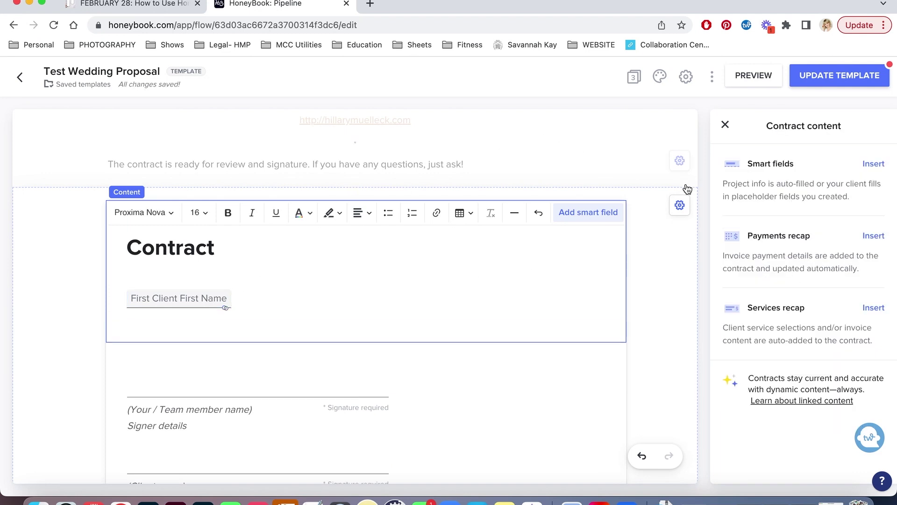
- Add a must-fill First Client Email smart field below it and select the test text
click(874, 164)
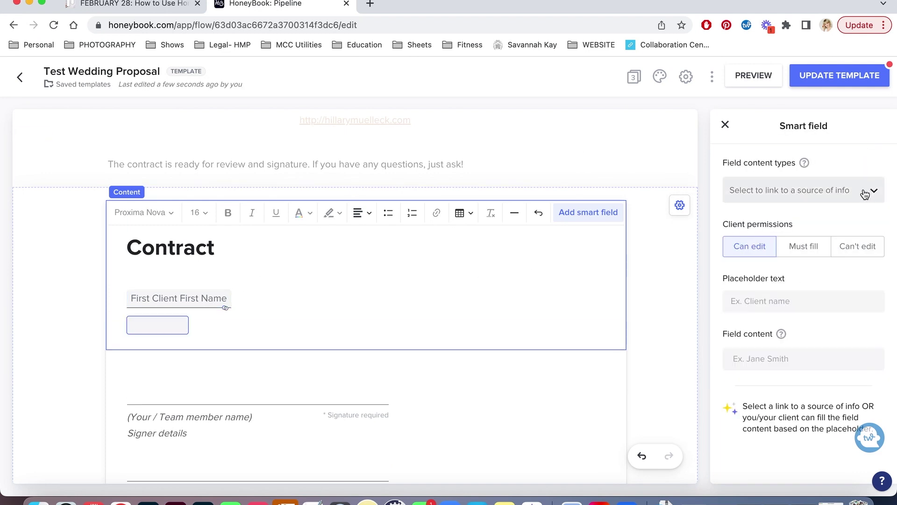
click(808, 190)
scroll(821, 321, down, 2)
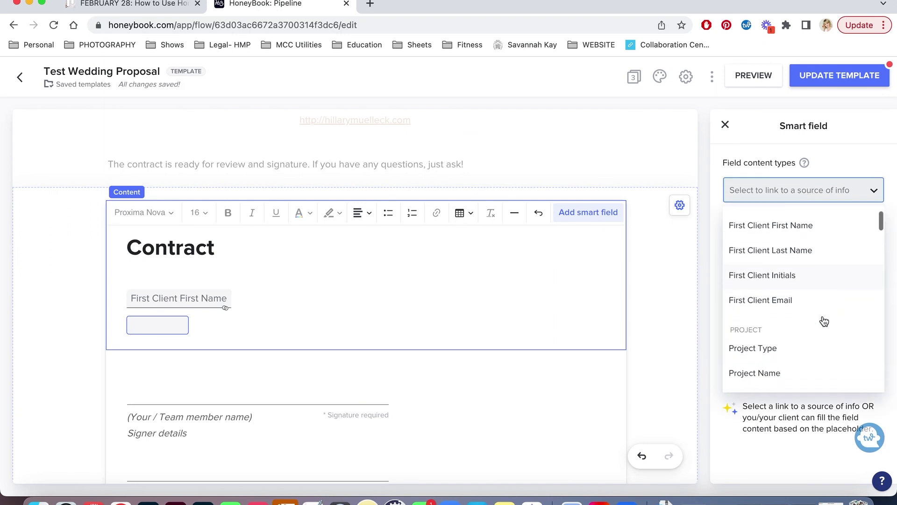
click(774, 293)
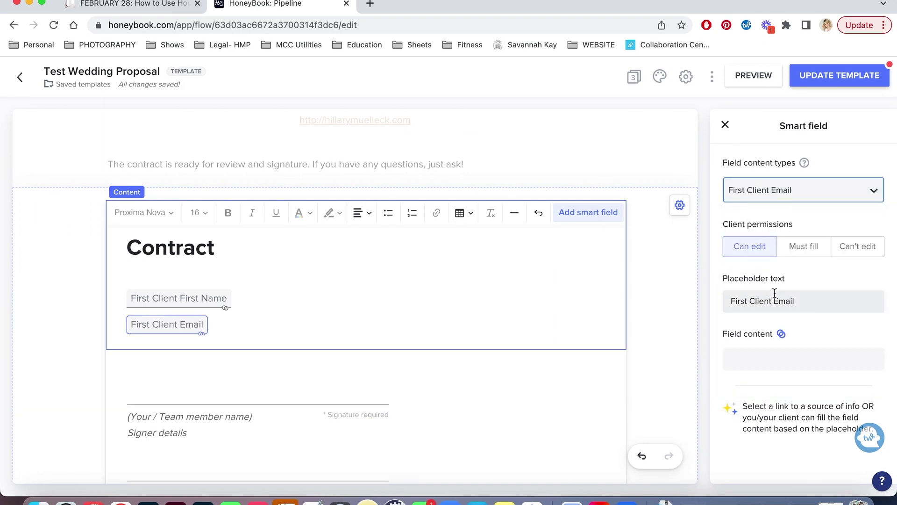
click(804, 245)
click(280, 320)
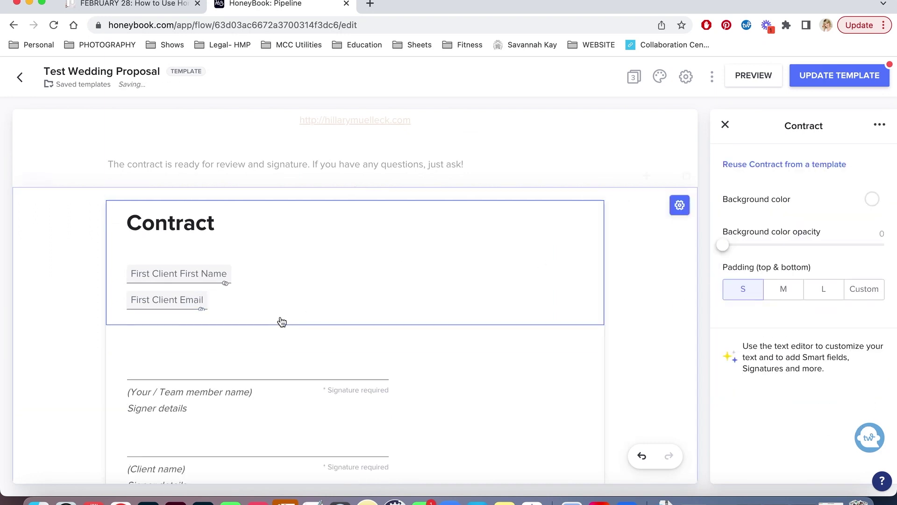
click(255, 308)
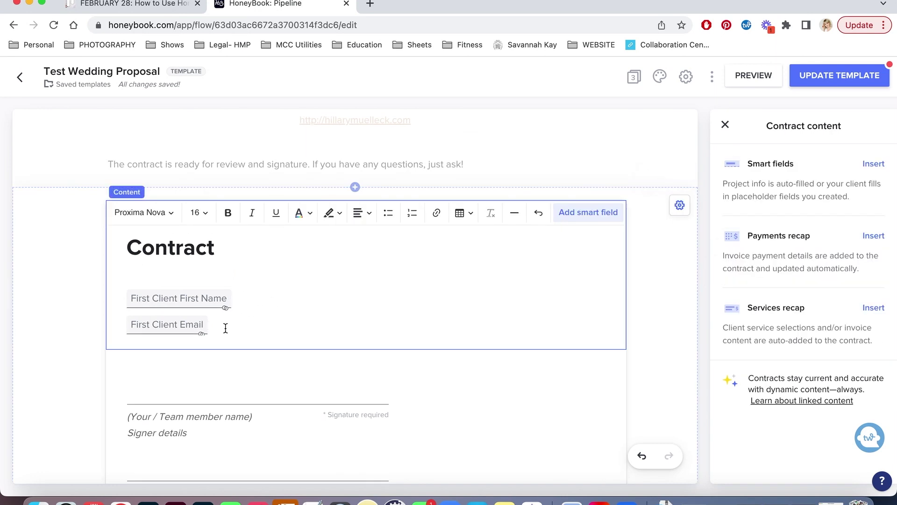
key(Return)
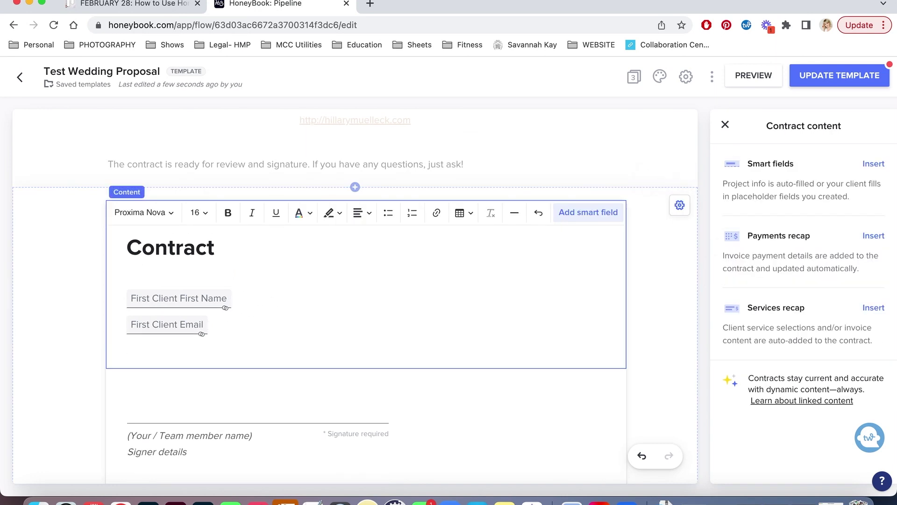
scroll(236, 362, down, 3)
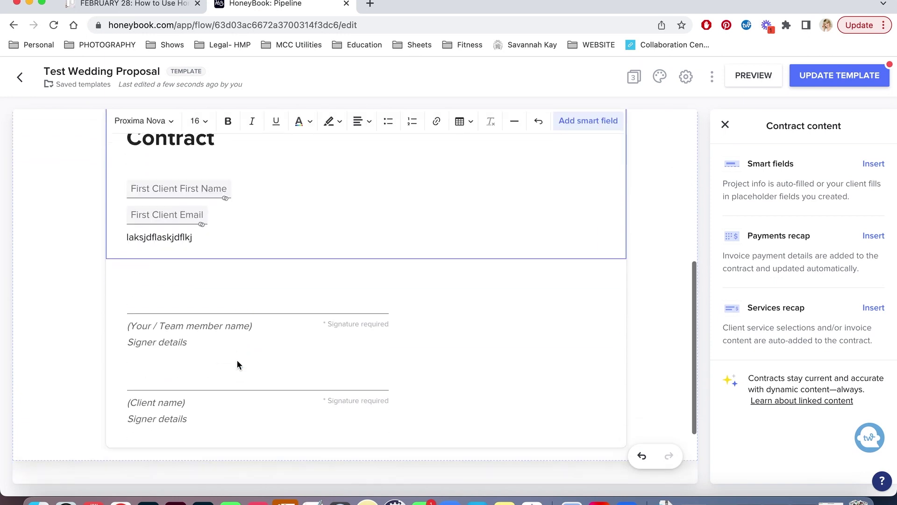
scroll(220, 402, up, 2)
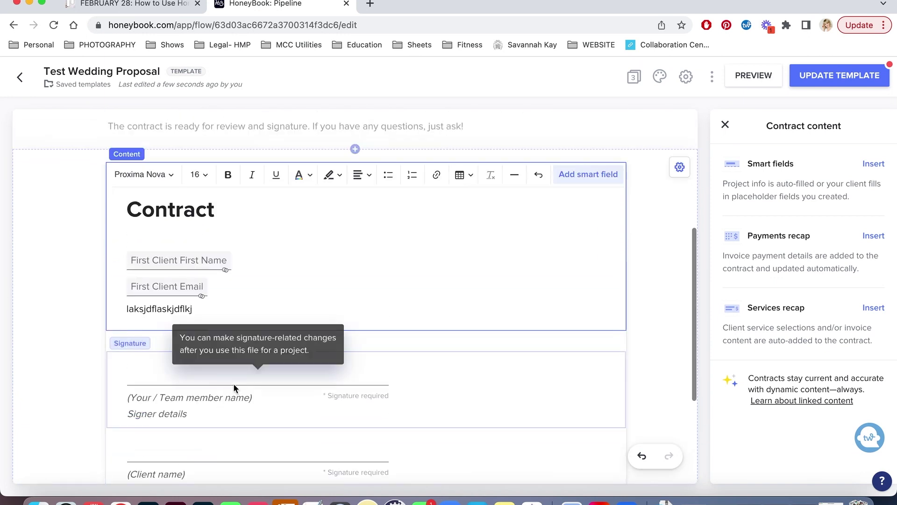
mouse_move(194, 309)
mouse_down()
mouse_move(98, 312)
mouse_move(94, 243)
mouse_up()
- Delete the test fields and reuse the Wedding Photography Proposal template's Wedding Contract
key(BackSpace)
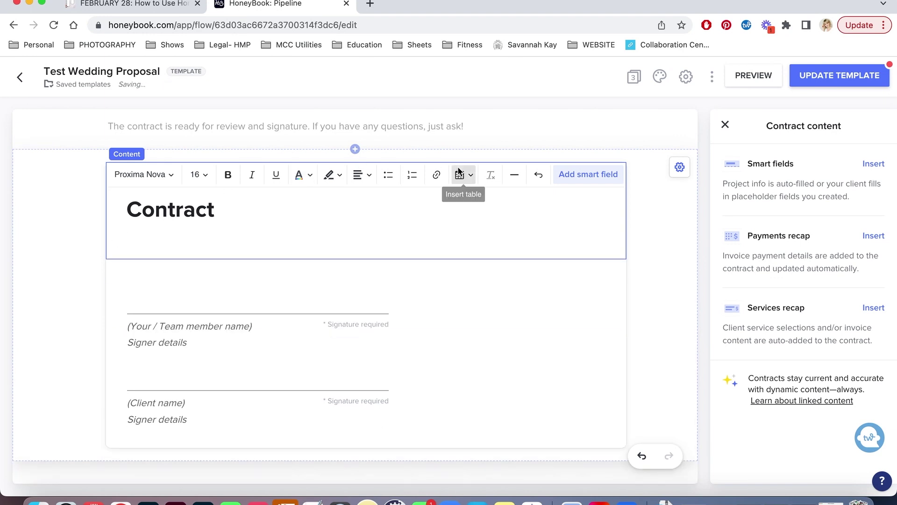
scroll(679, 210, up, 2)
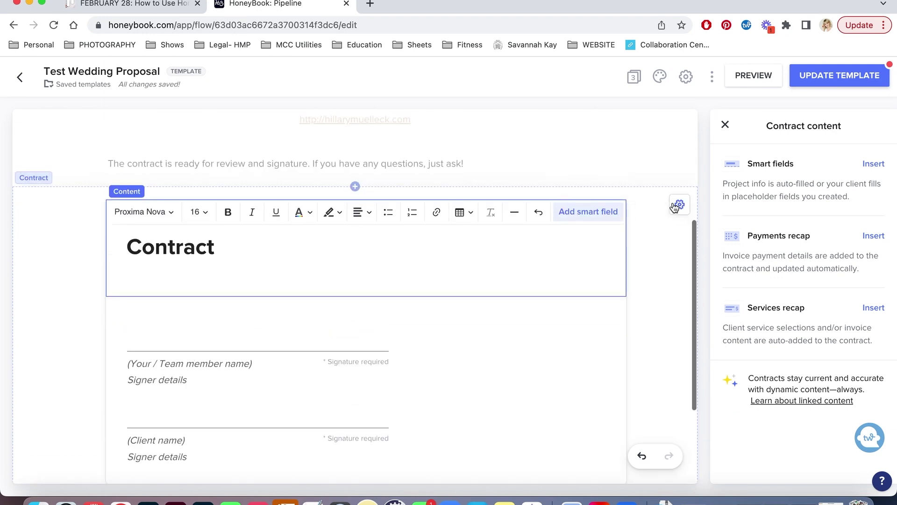
click(679, 208)
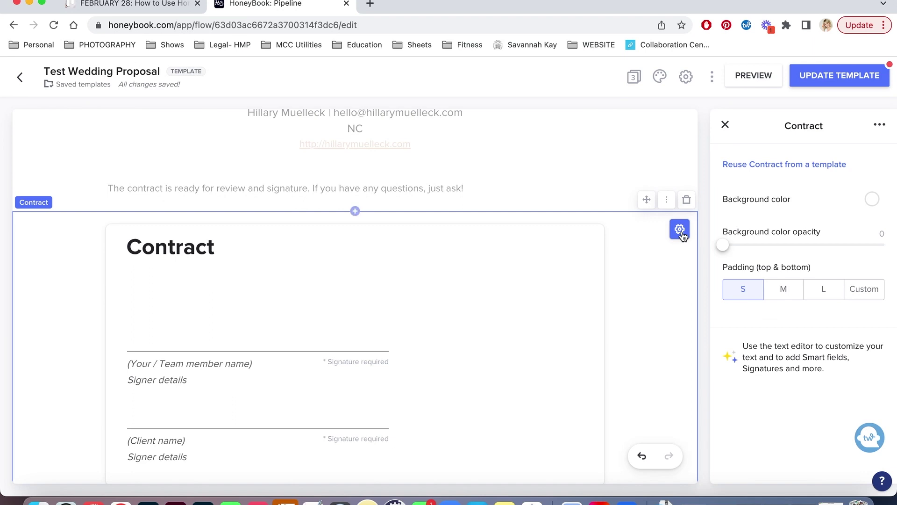
click(762, 165)
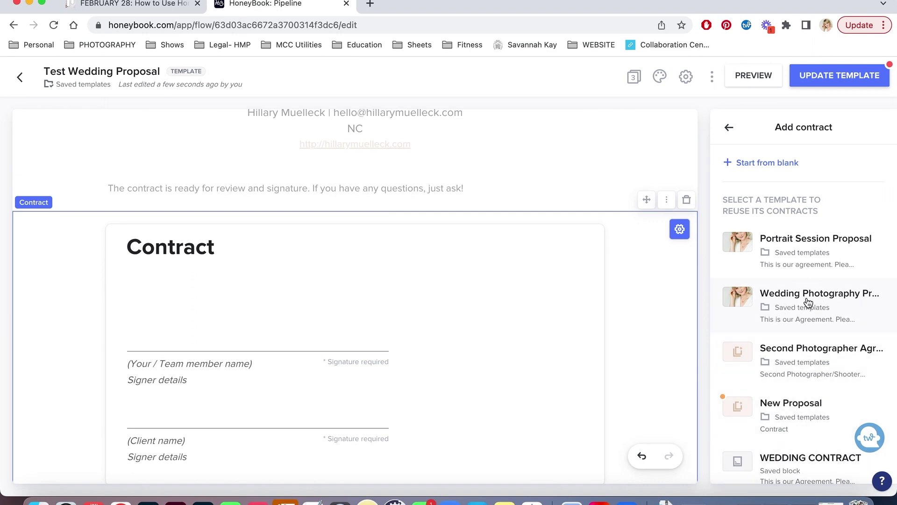
click(808, 299)
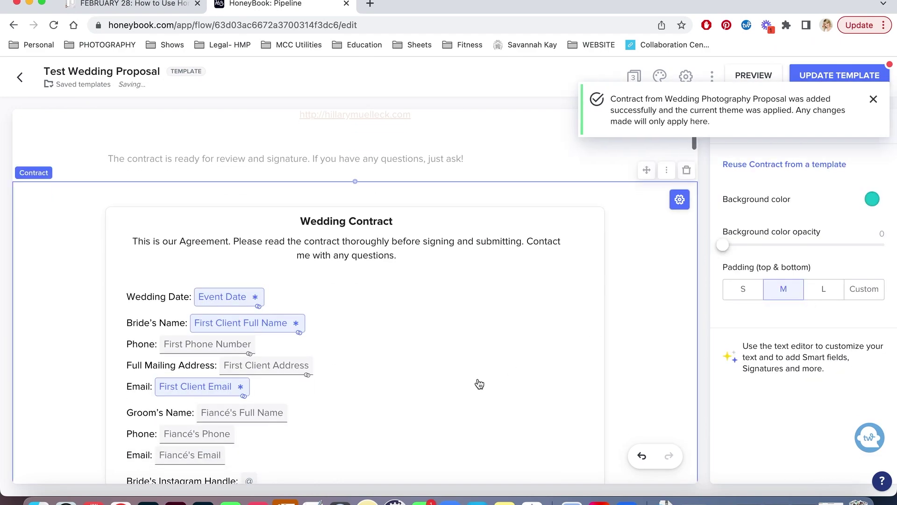
scroll(480, 383, down, 5)
scroll(480, 383, down, 15)
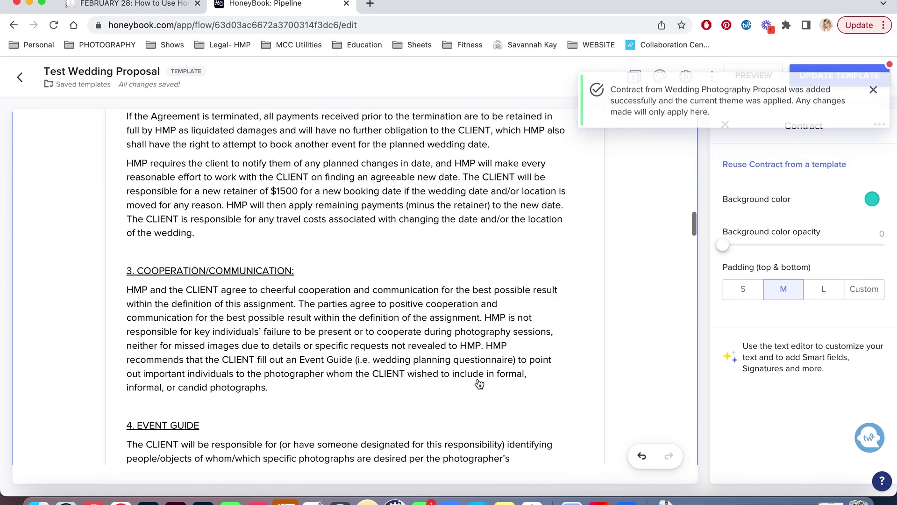
scroll(480, 383, up, 15)
scroll(479, 384, up, 20)
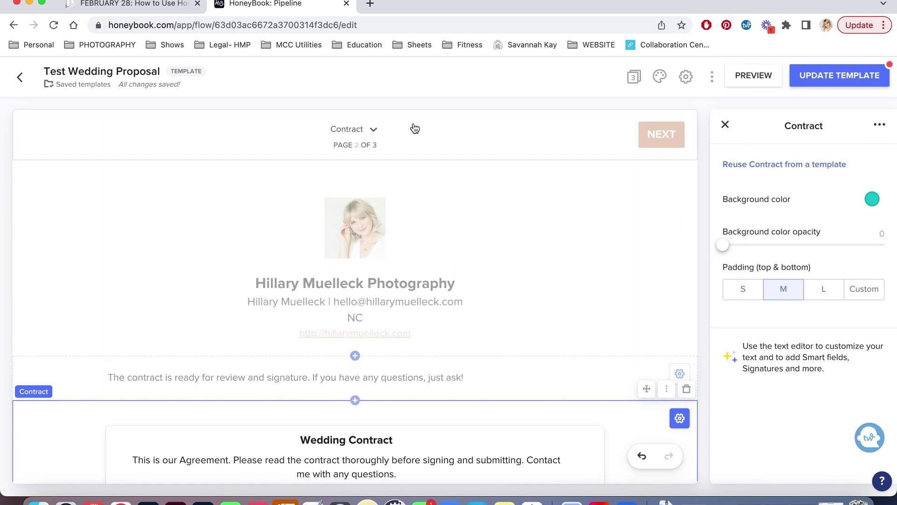
click(373, 134)
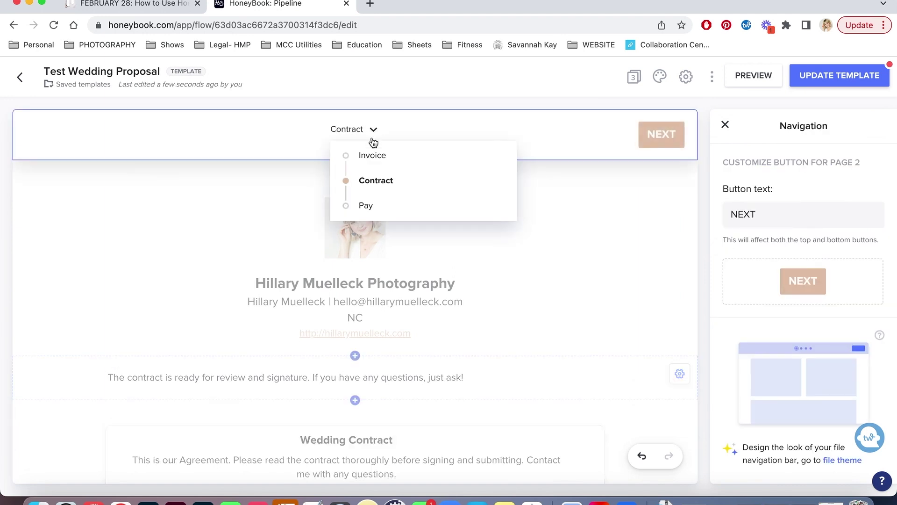
- Switch to the Pay page and review the payment block's settings
click(369, 207)
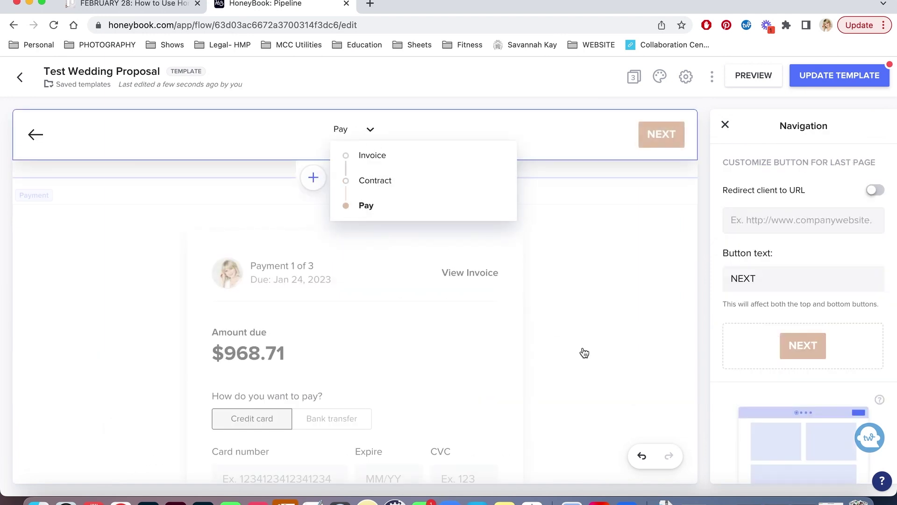
scroll(584, 353, down, 3)
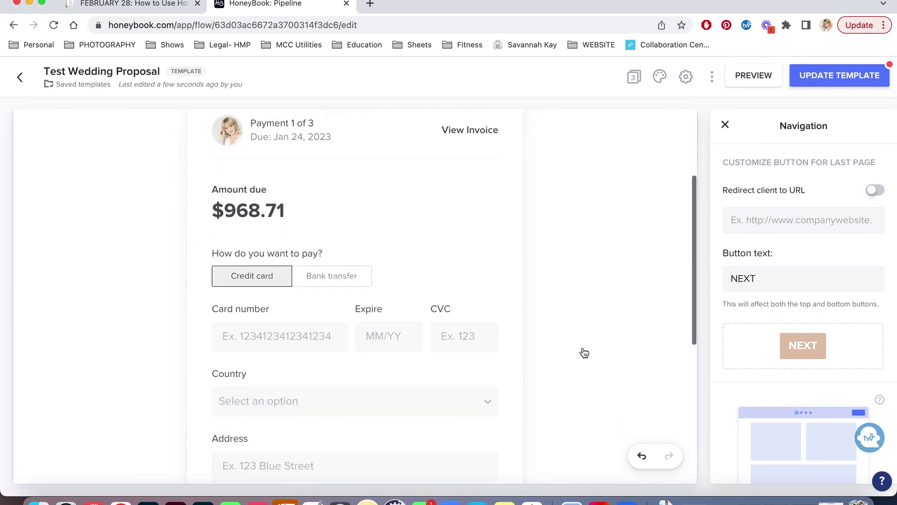
scroll(858, 383, down, 2)
click(430, 247)
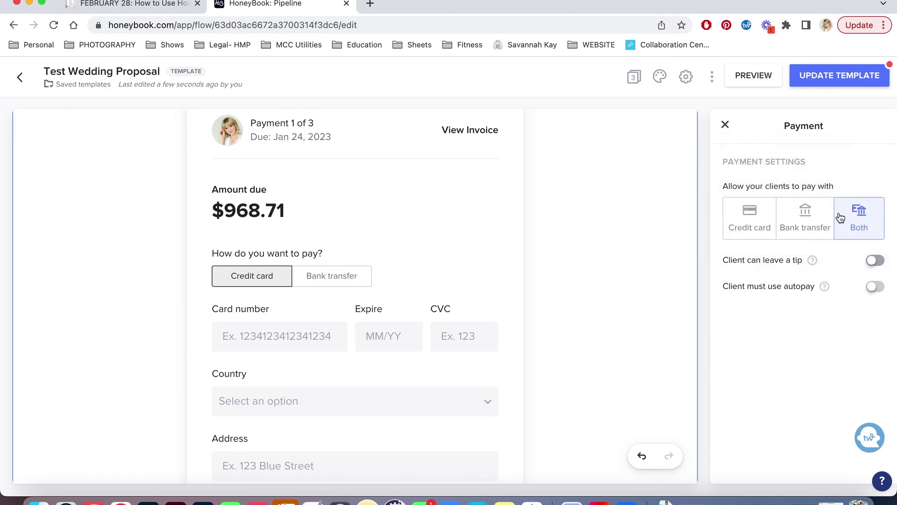
click(725, 125)
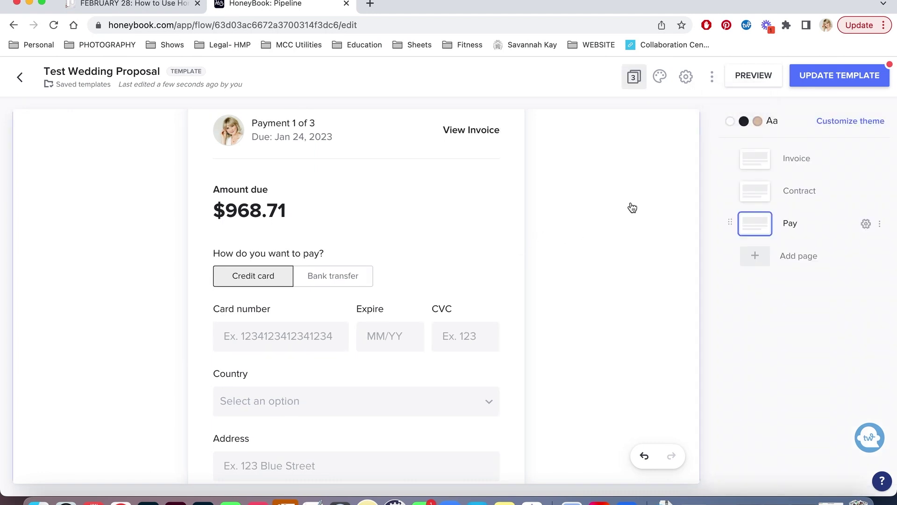
click(571, 324)
- Enable redirecting clients to the planning-portrait-session page URL after the last page
scroll(578, 374, up, 3)
scroll(578, 398, down, 3)
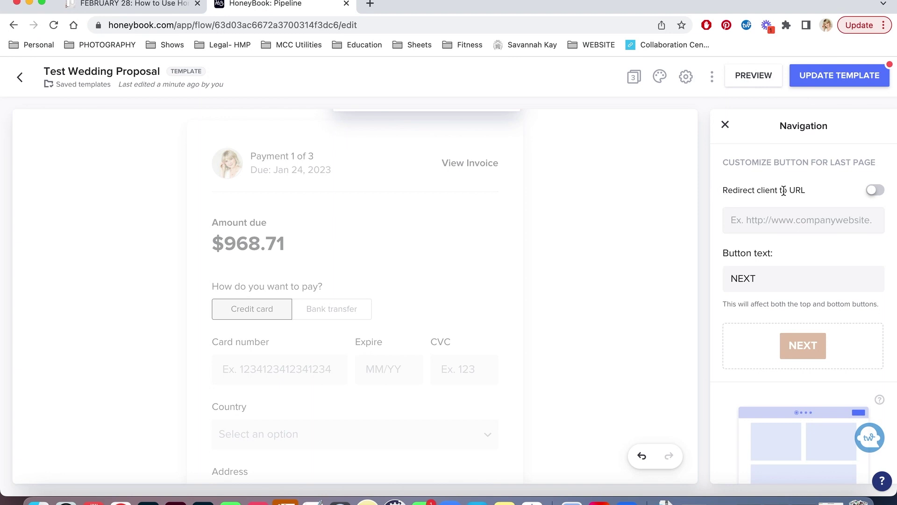
scroll(533, 324, down, 6)
scroll(533, 325, up, 3)
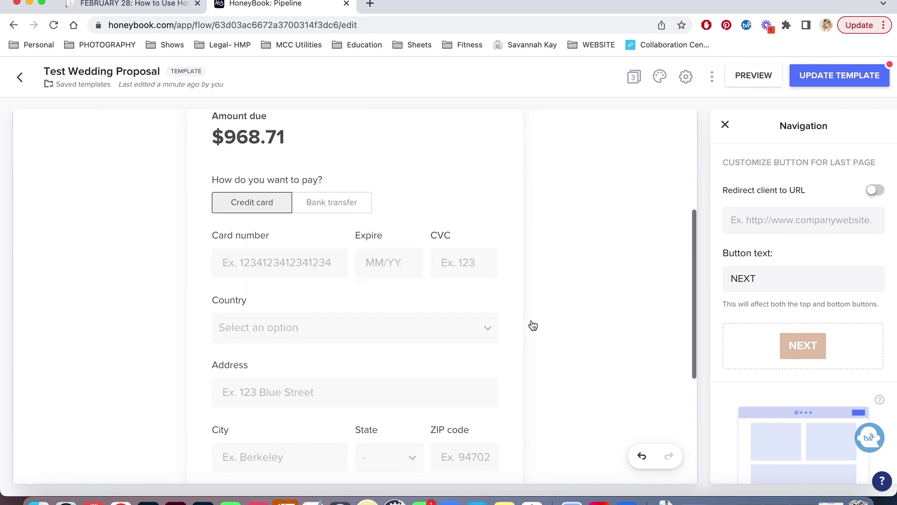
scroll(533, 326, up, 2)
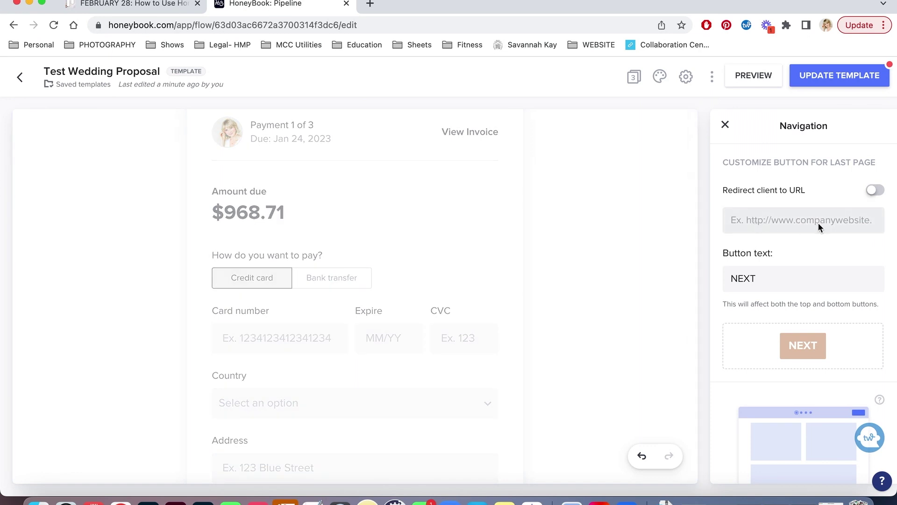
click(873, 191)
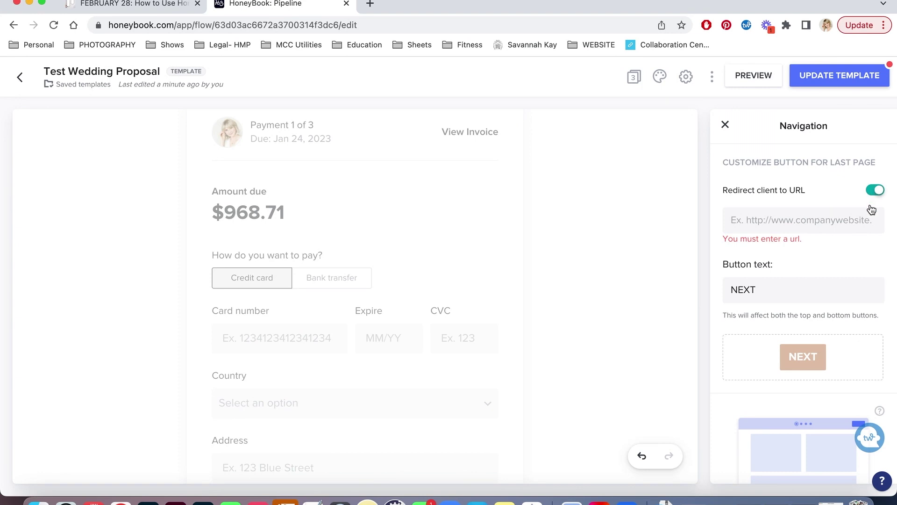
click(808, 223)
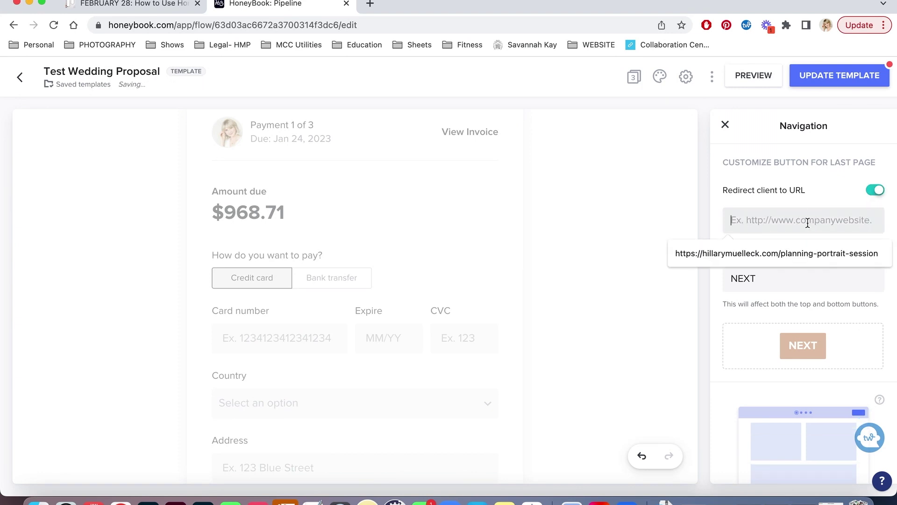
click(786, 255)
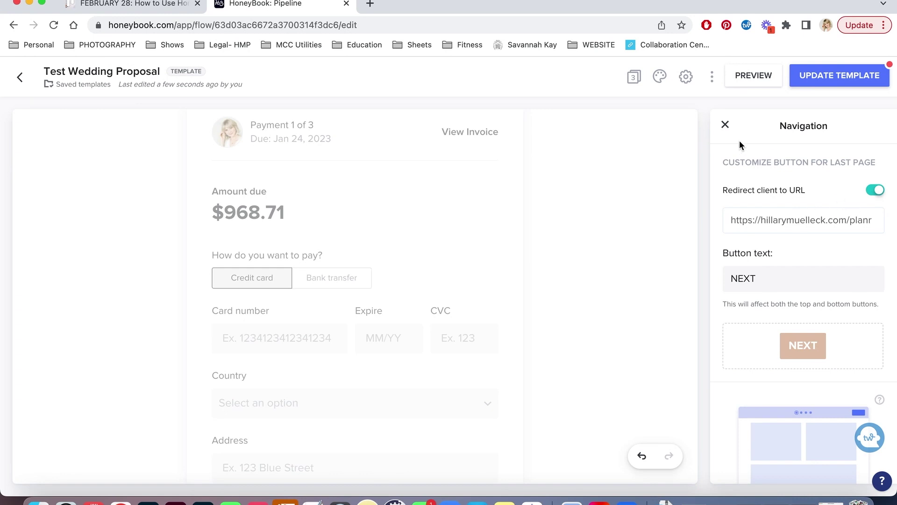
click(725, 125)
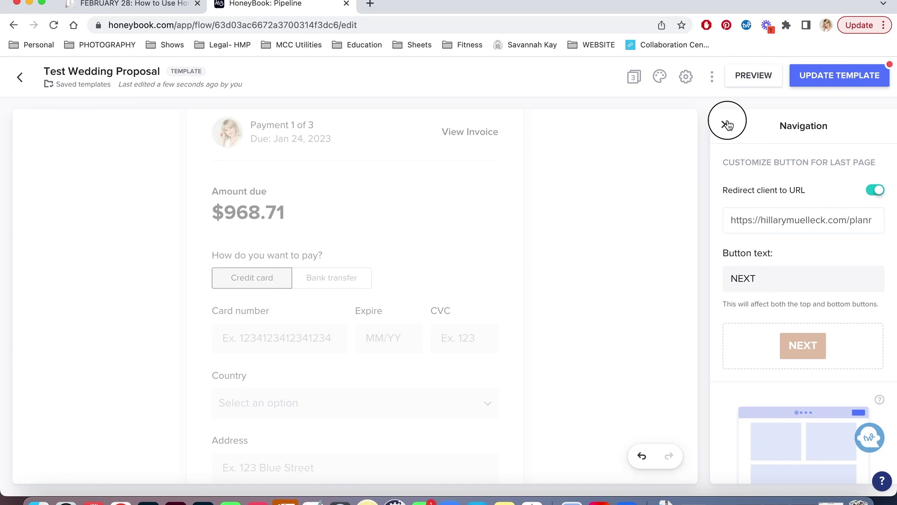
- Save the redirect change to Test Wedding Proposal, then go back to Templates and the Projects pipeline
click(845, 75)
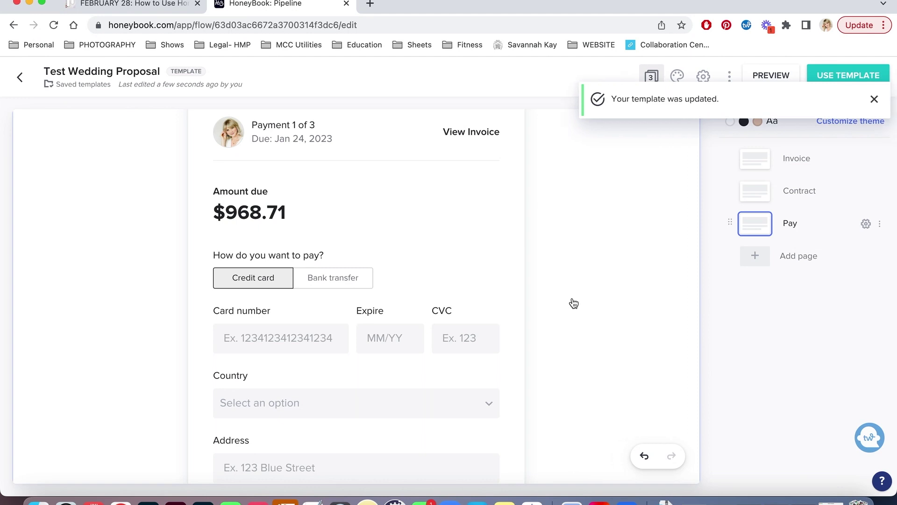
click(872, 101)
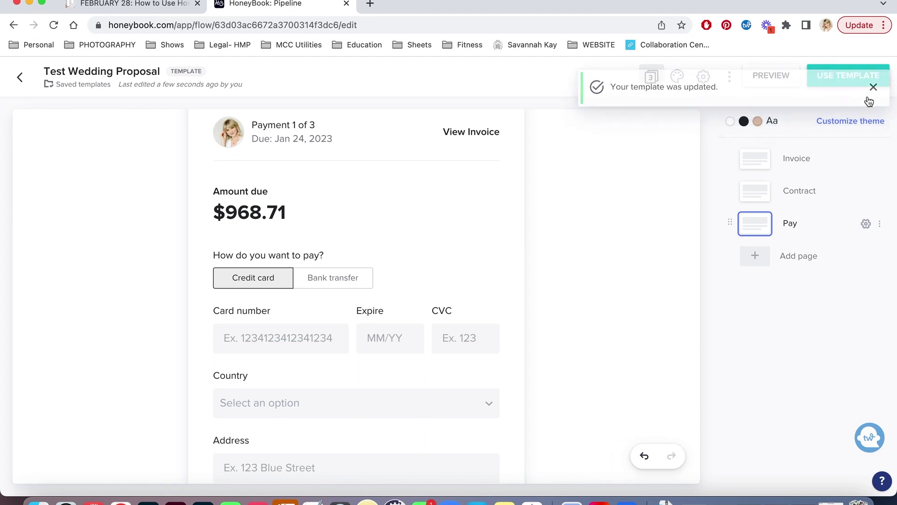
click(21, 78)
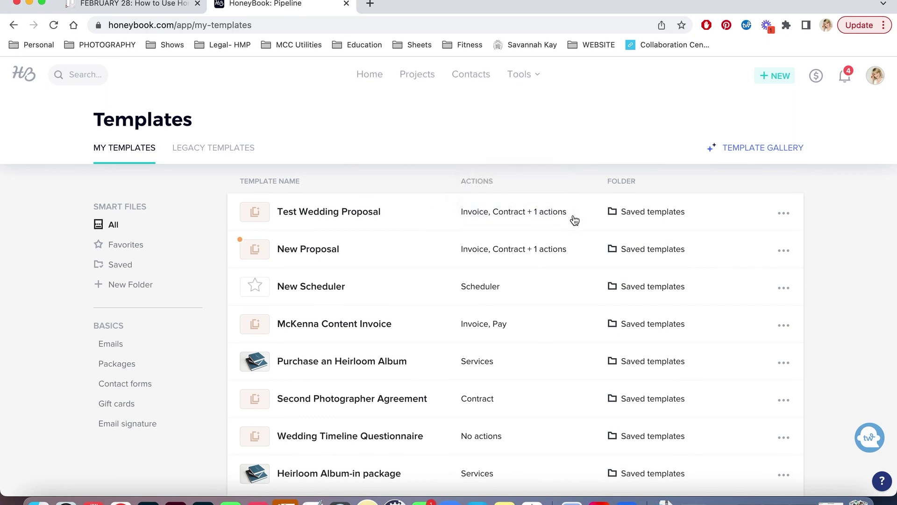
click(419, 75)
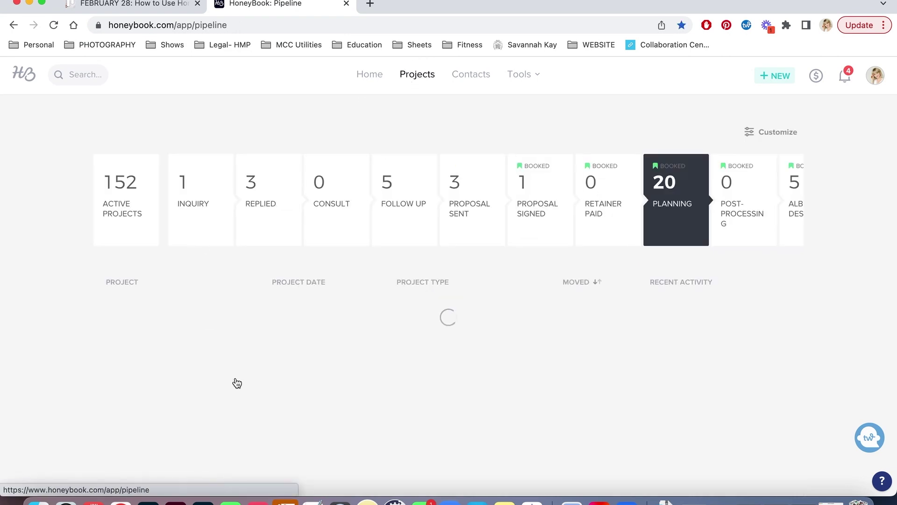
- Filter projects to the Inquiry stage, open the client's project, and start a new Proposal smart file
click(213, 226)
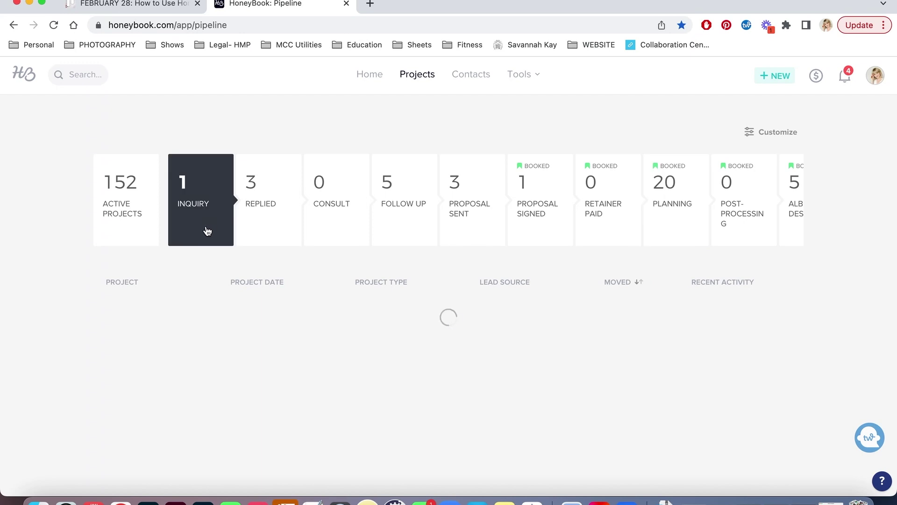
click(152, 318)
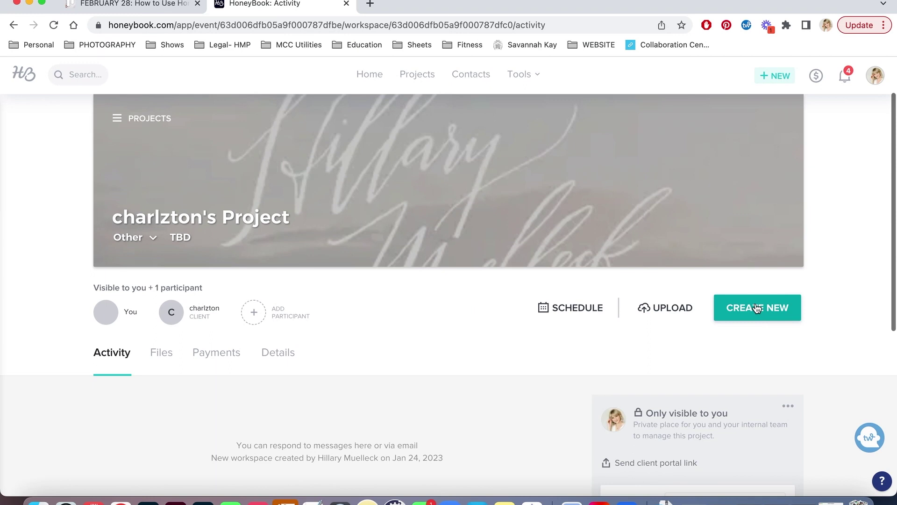
click(757, 308)
scroll(714, 390, down, 2)
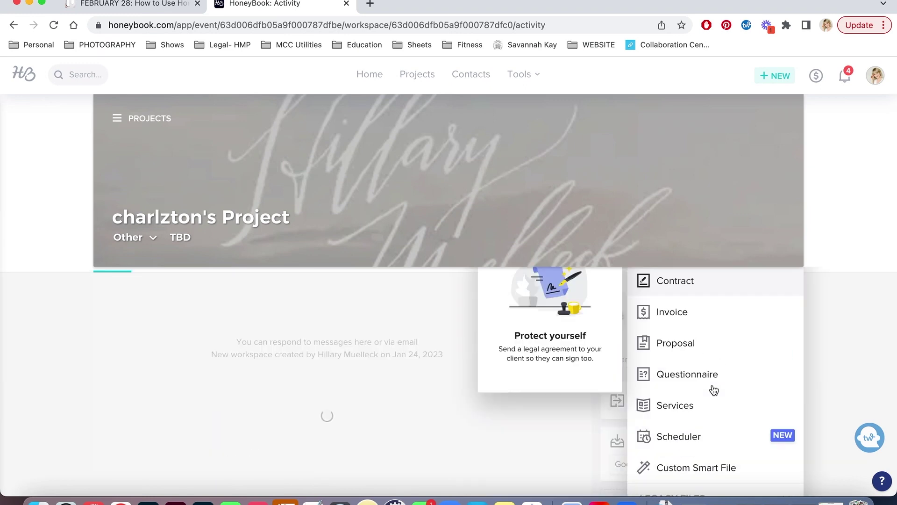
scroll(843, 365, up, 2)
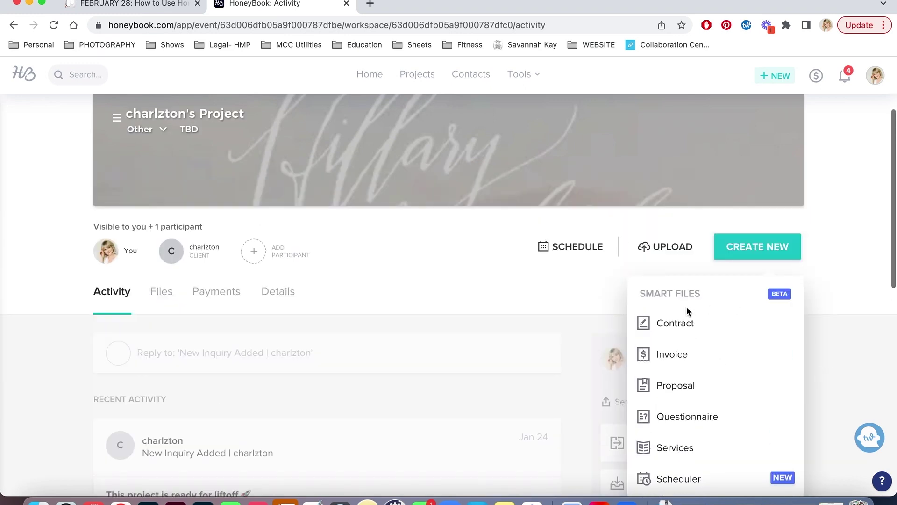
mouse_move(690, 372)
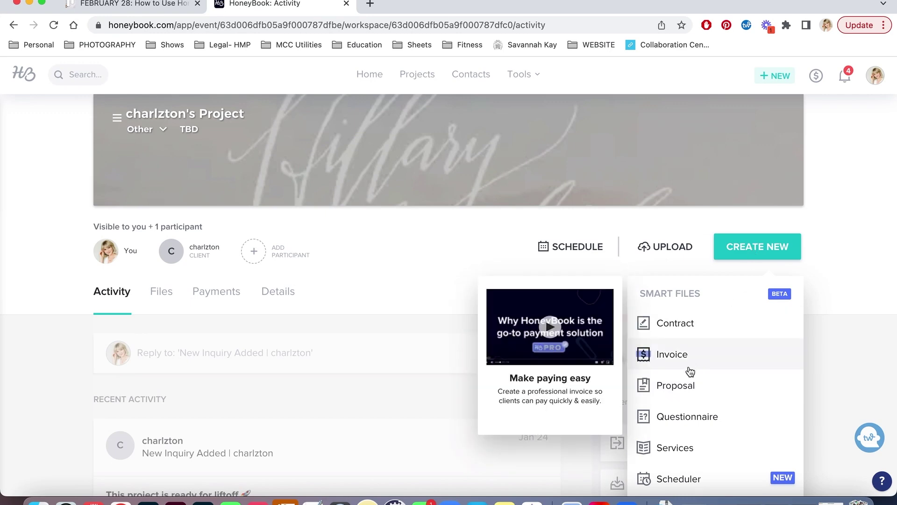
click(686, 383)
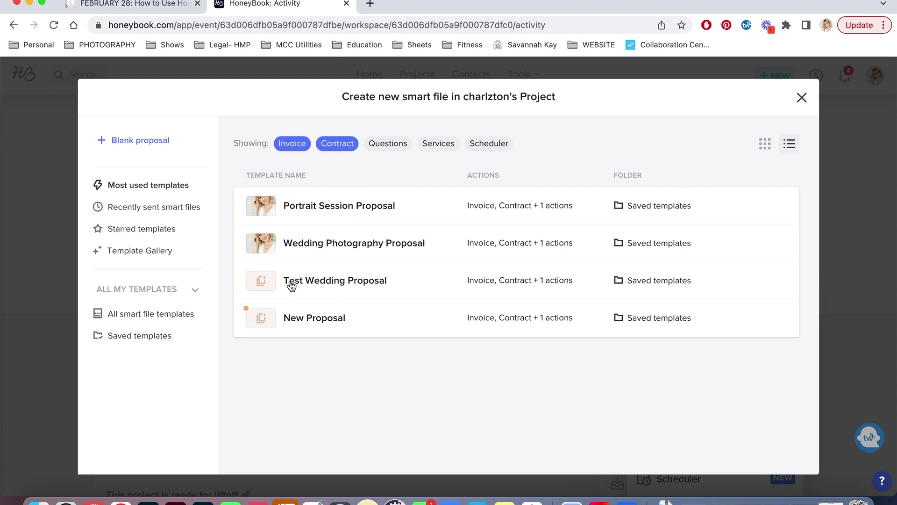
- Create the smart file from Test Wedding Proposal and review its invoice
click(359, 281)
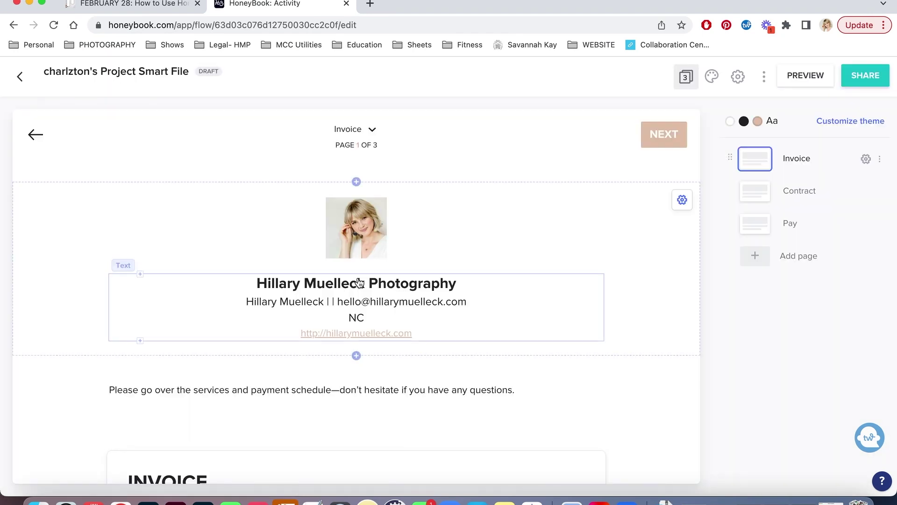
scroll(549, 392, down, 7)
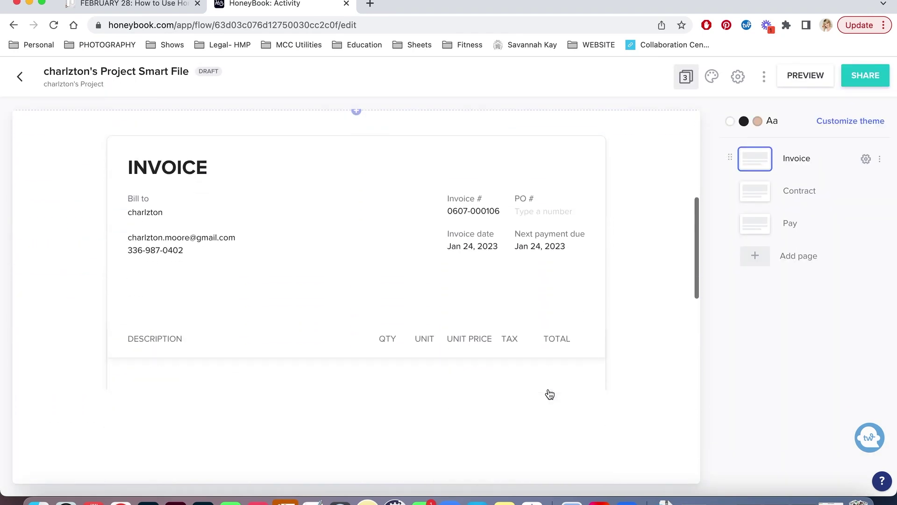
scroll(538, 383, up, 2)
scroll(378, 351, down, 3)
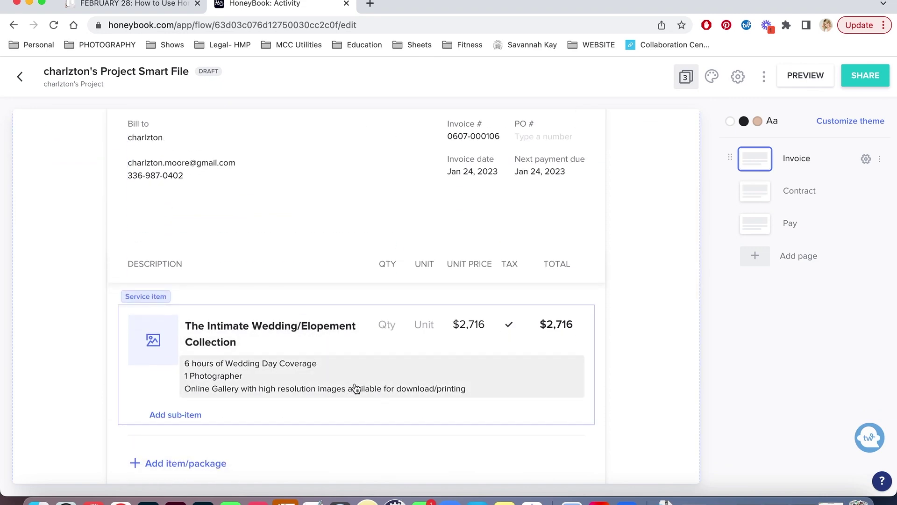
scroll(358, 385, down, 4)
scroll(360, 384, down, 5)
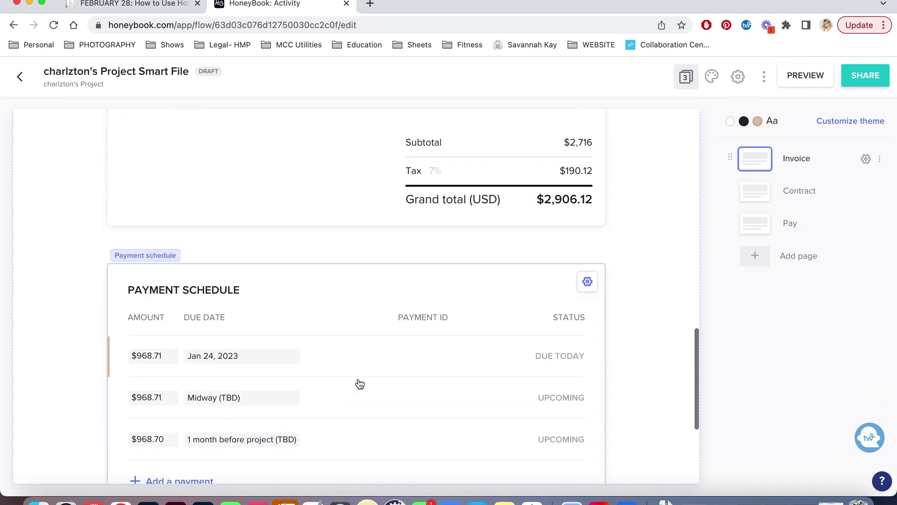
scroll(375, 386, up, 10)
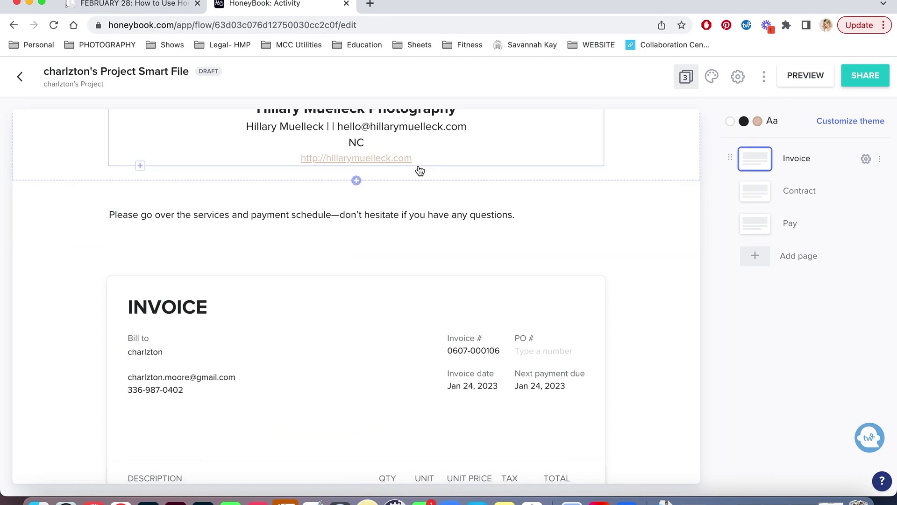
scroll(419, 170, up, 5)
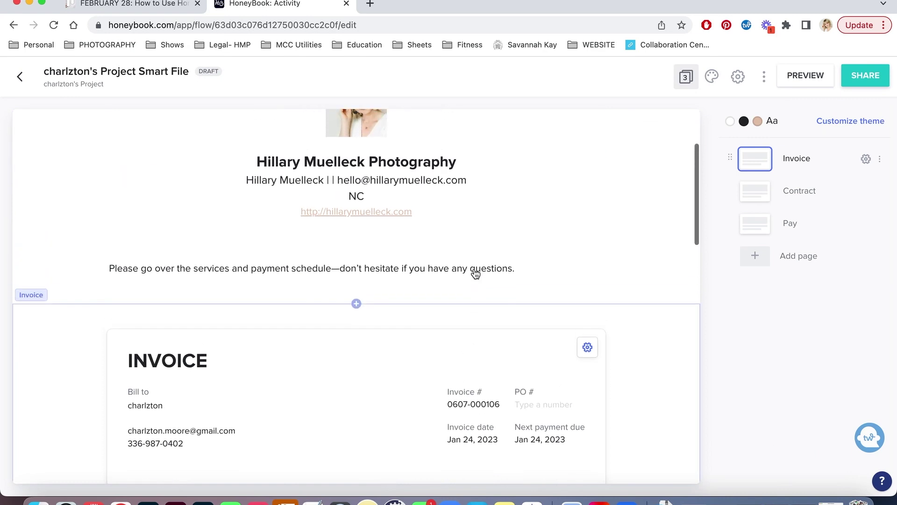
- Check the Contract and Pay pages in the page list, then try sending the file
click(371, 130)
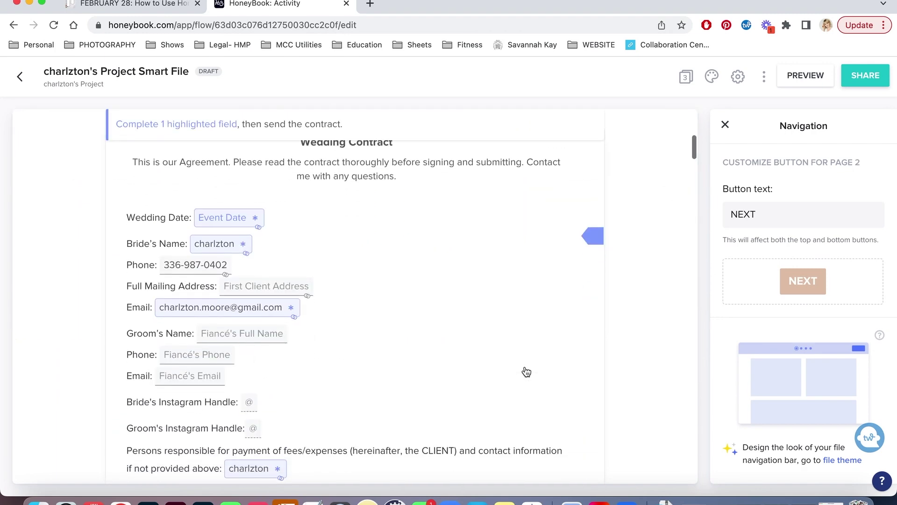
scroll(527, 372, up, 10)
click(371, 130)
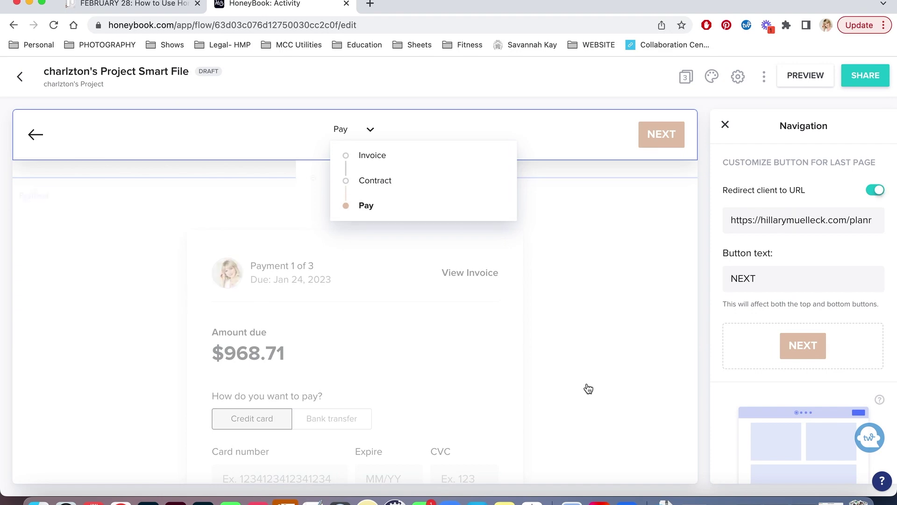
scroll(585, 387, down, 8)
scroll(589, 389, up, 10)
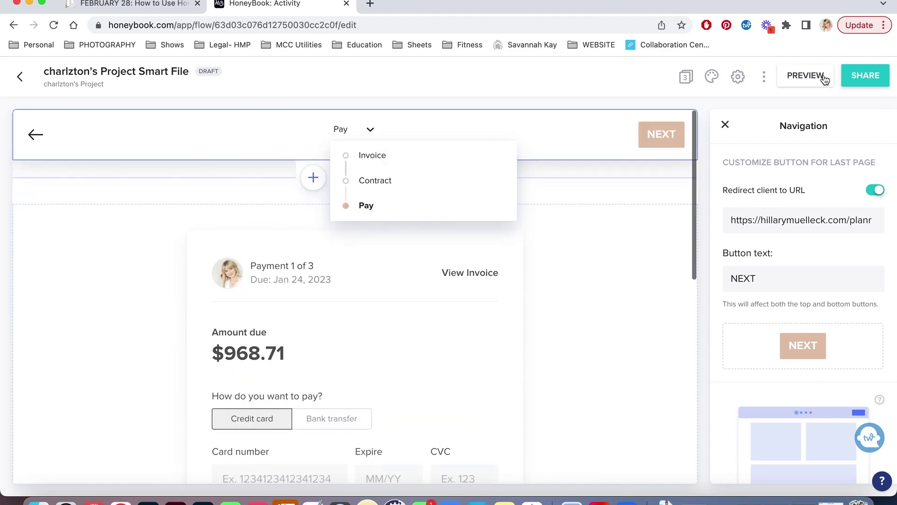
click(865, 77)
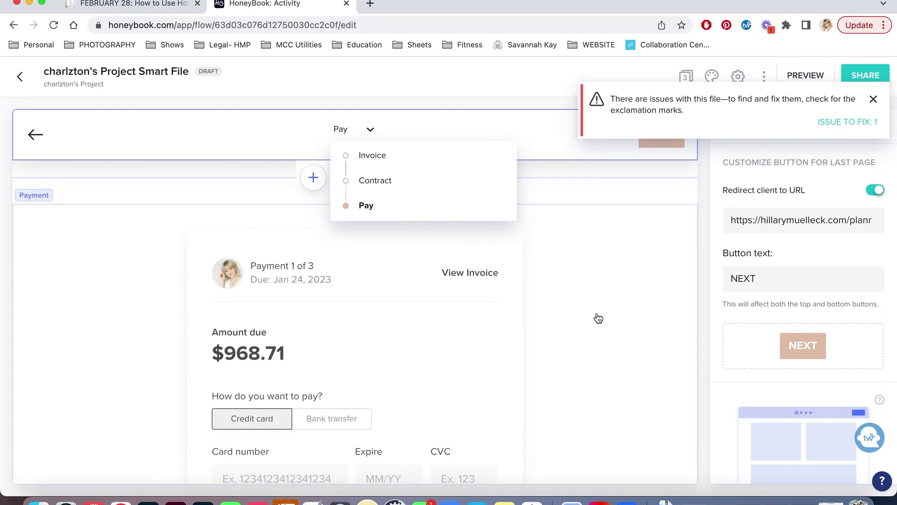
click(873, 99)
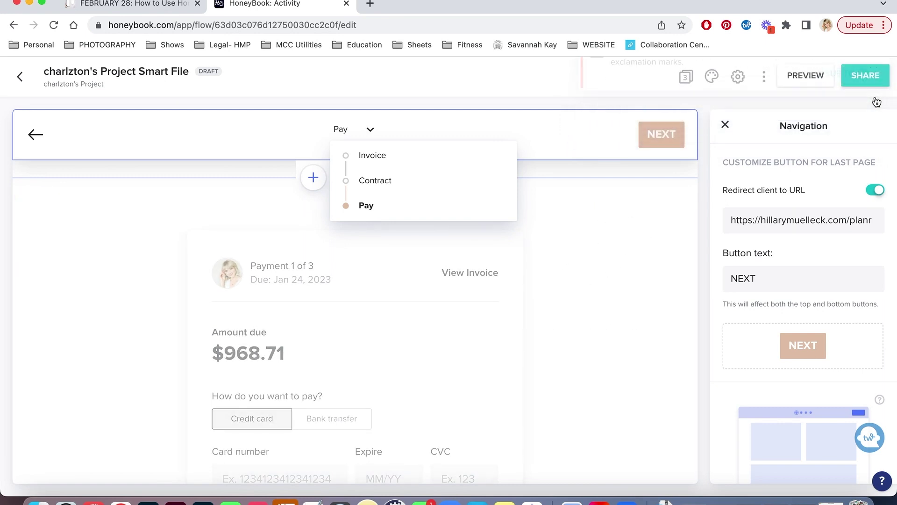